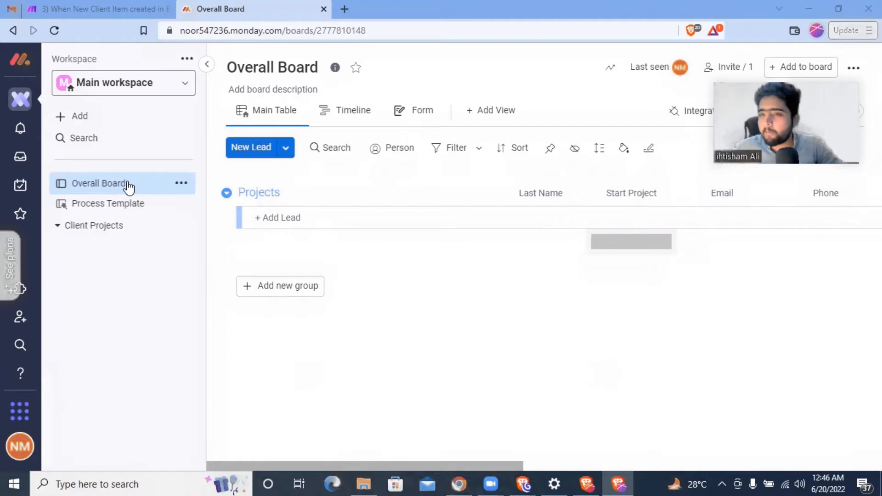
- Look over the Process Template and Overall boards, then bring up the '3) When New Client Item created' scenario
click(96, 206)
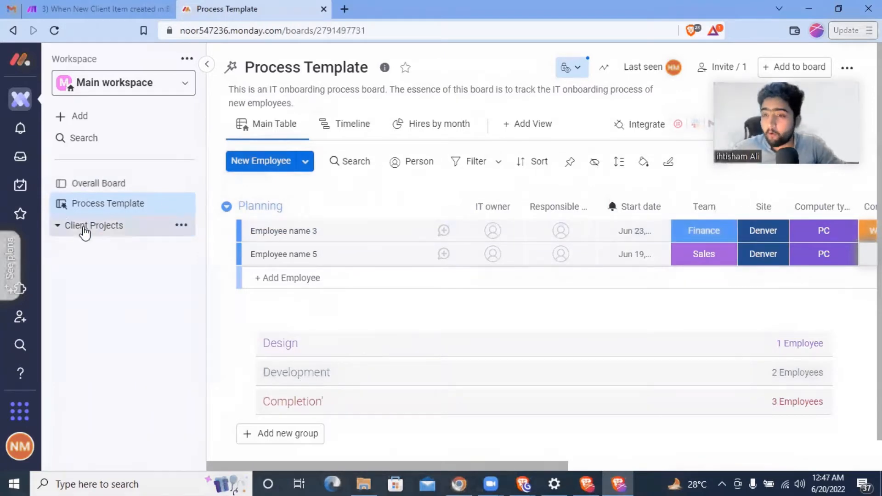
click(133, 188)
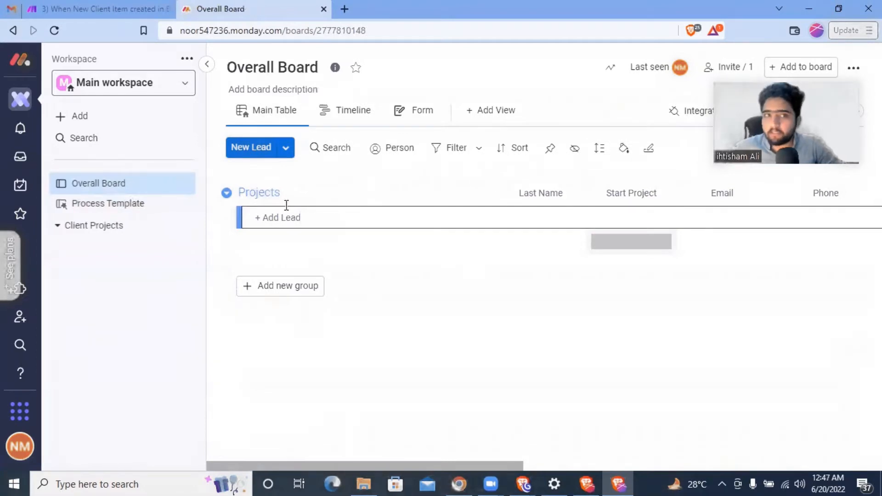
click(105, 5)
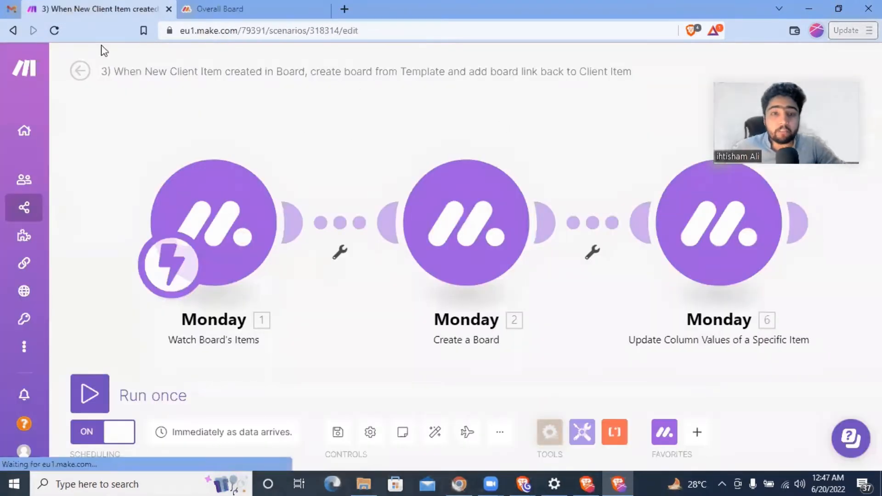
- Check the Watch Board's Items trigger's webhook settings
drag(783, 74, 783, 1)
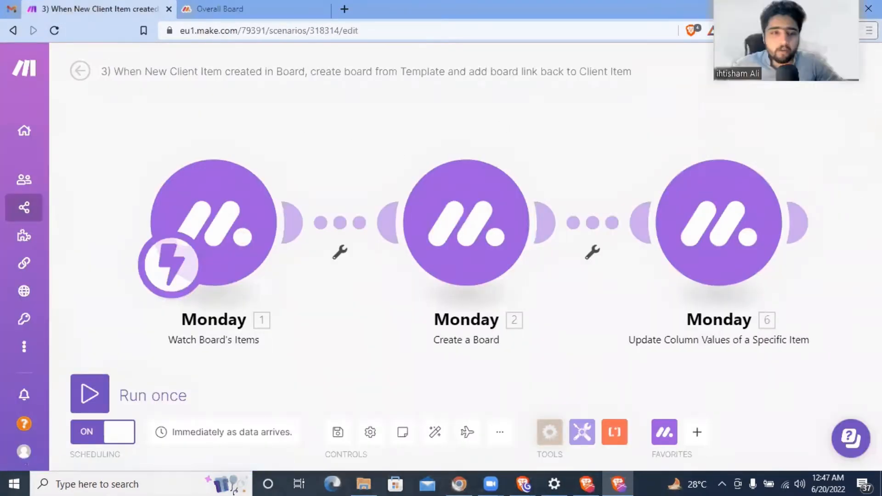
right_click(212, 219)
click(233, 217)
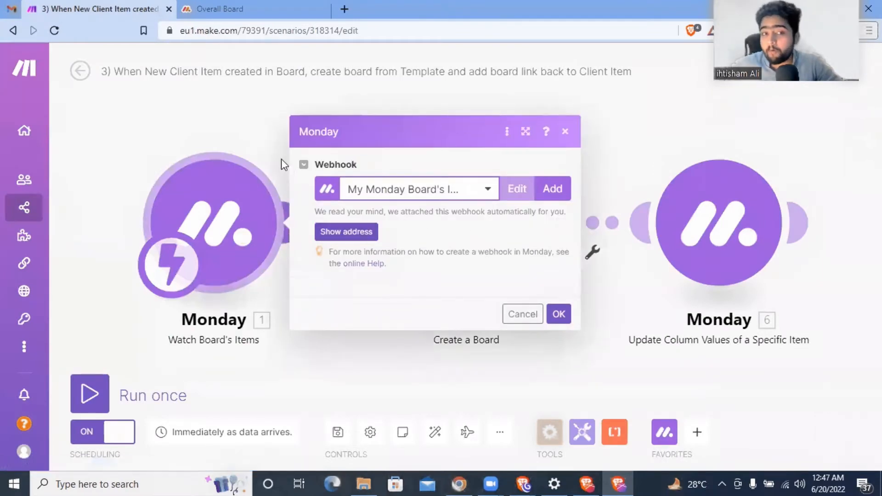
click(271, 146)
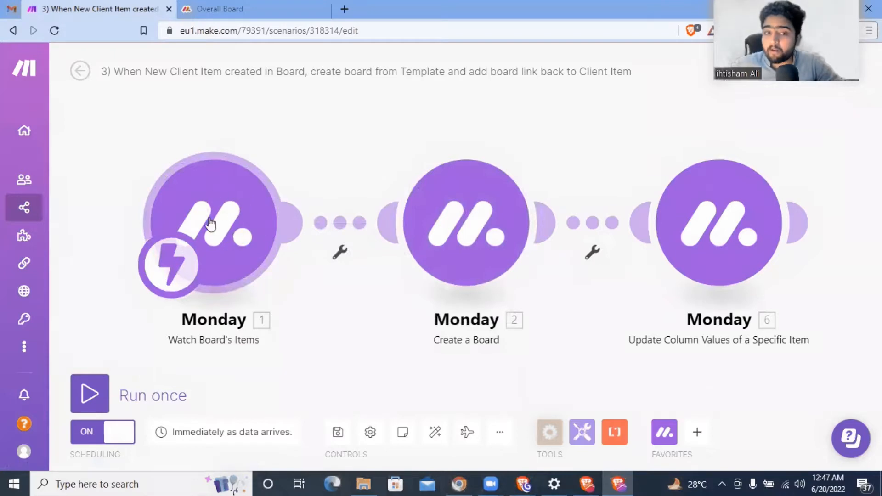
right_click(448, 227)
click(486, 250)
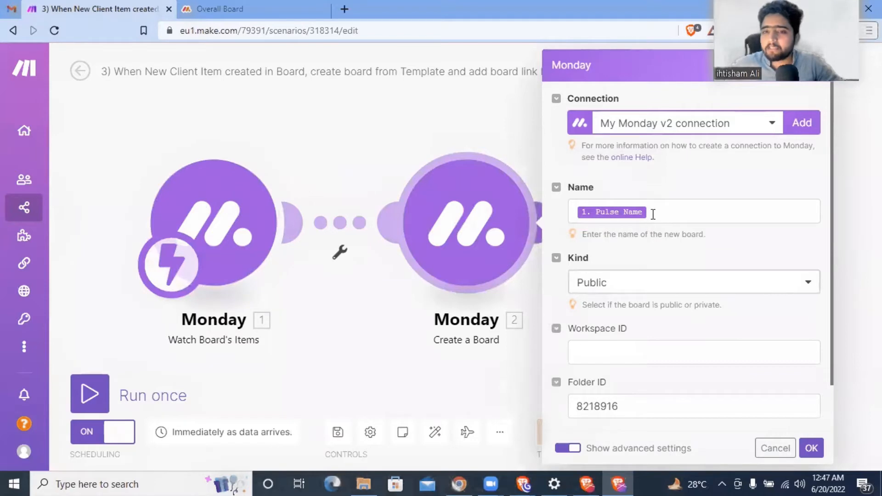
scroll(697, 266, down, 1)
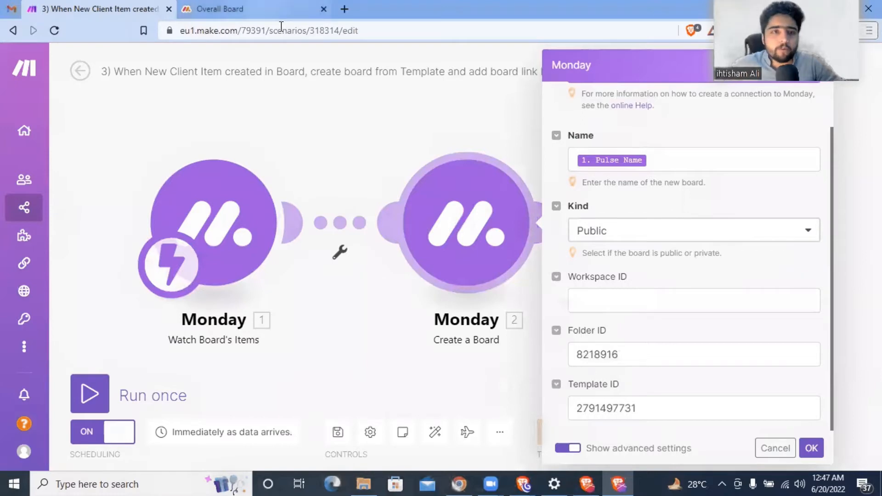
click(220, 9)
click(137, 232)
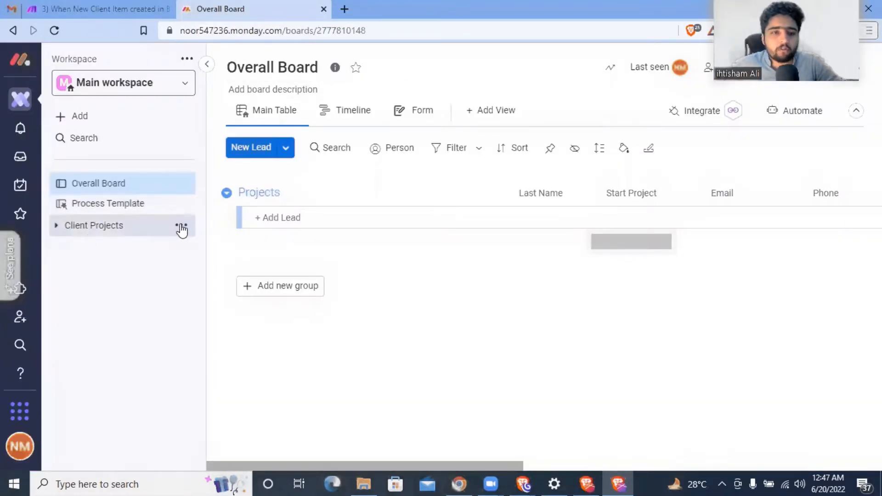
click(182, 227)
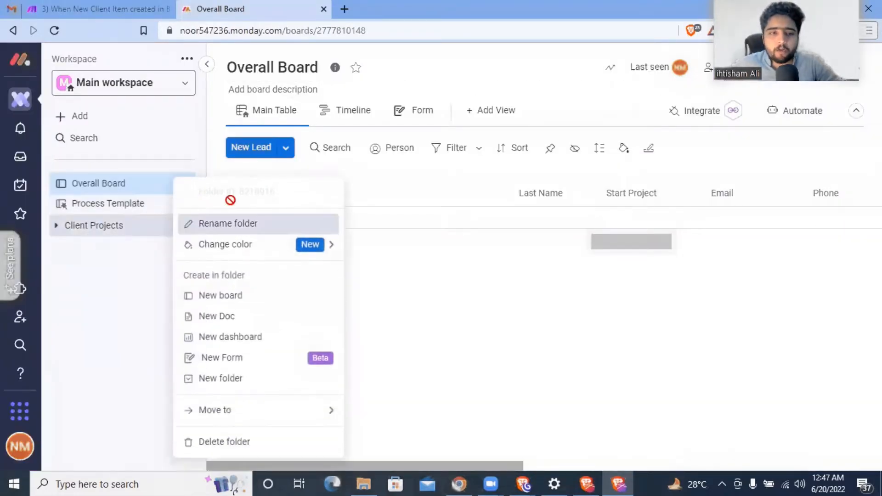
click(20, 446)
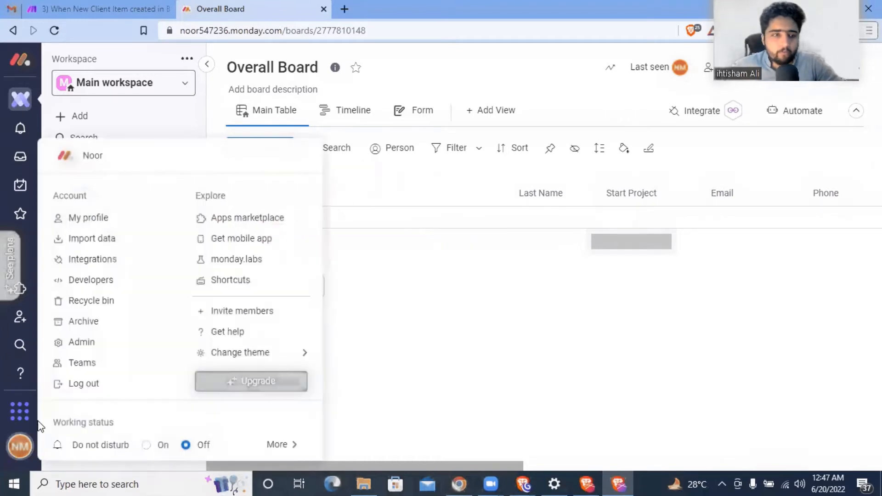
click(236, 263)
scroll(440, 231, down, 5)
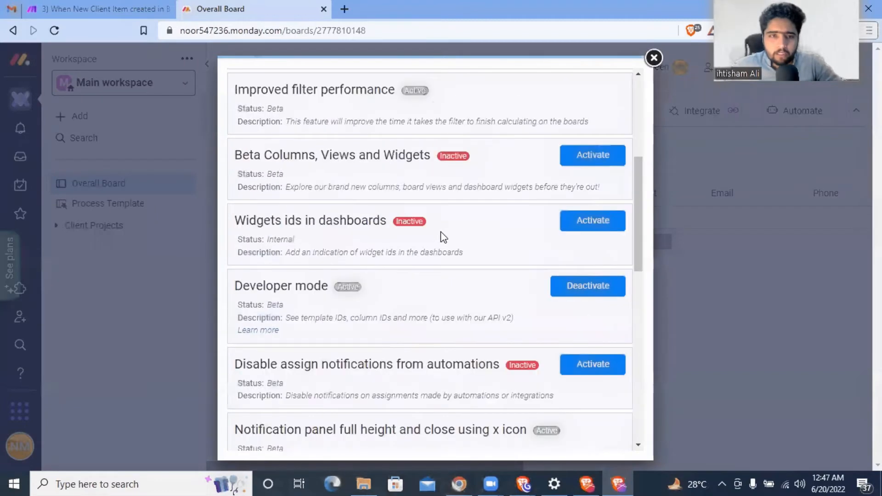
scroll(416, 243, down, 1)
scroll(415, 243, down, 1)
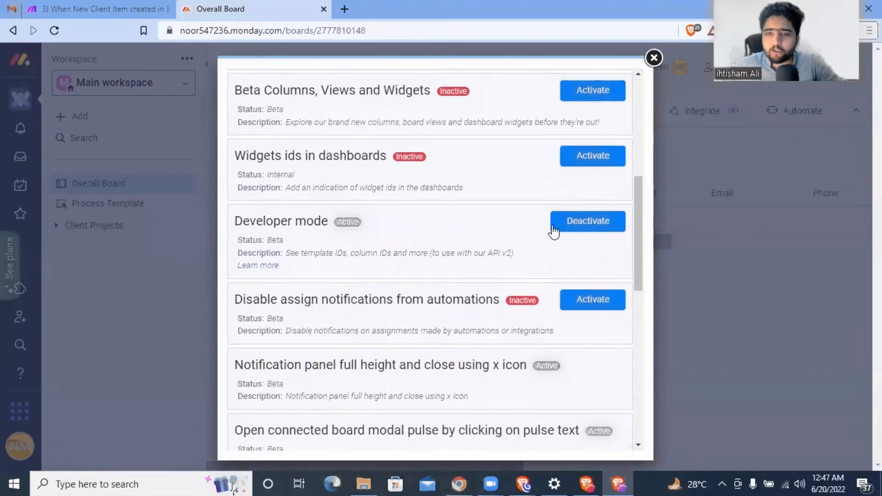
click(652, 58)
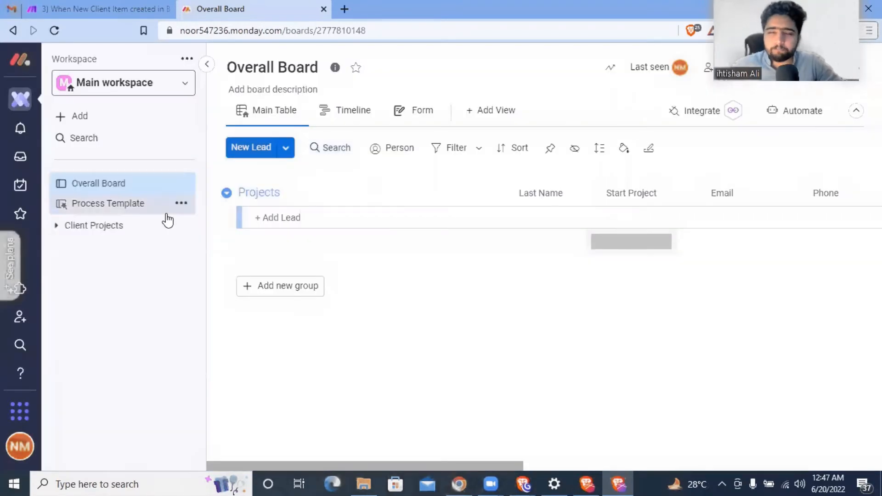
click(179, 225)
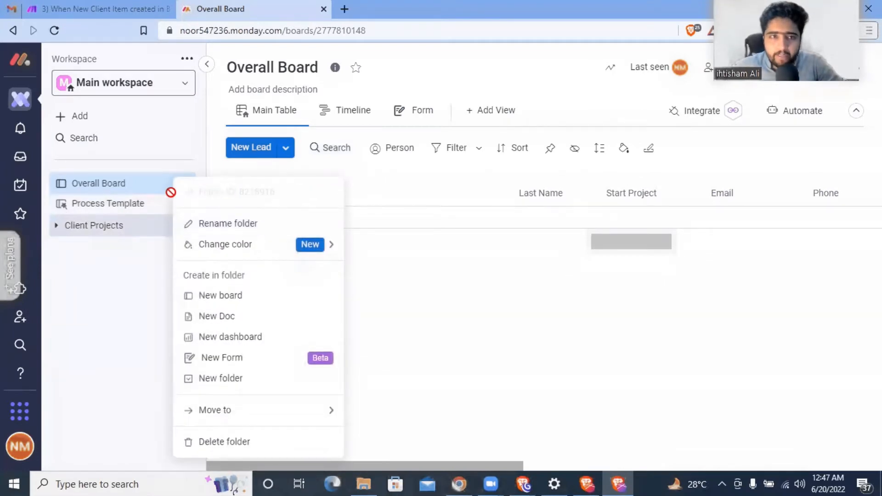
click(131, 266)
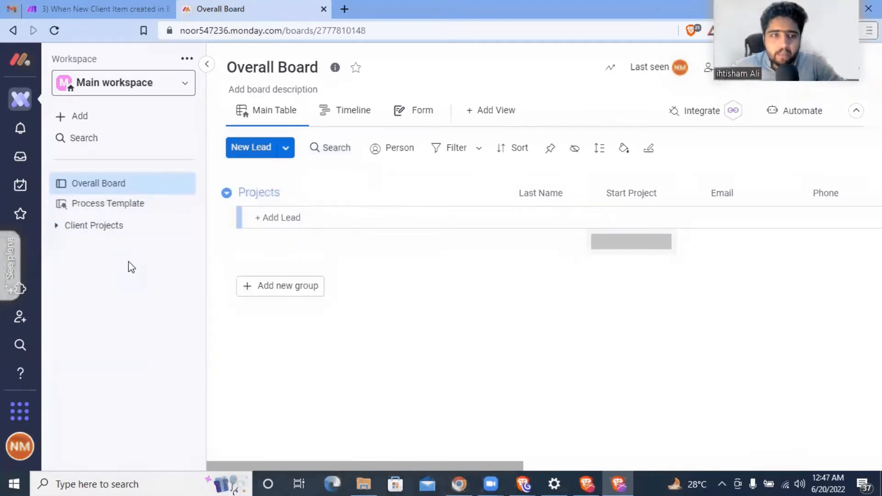
click(110, 207)
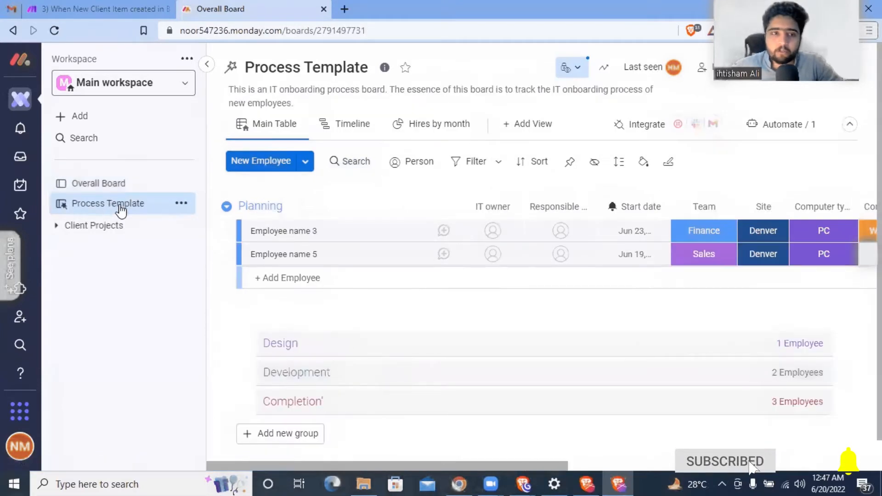
double_click(372, 31)
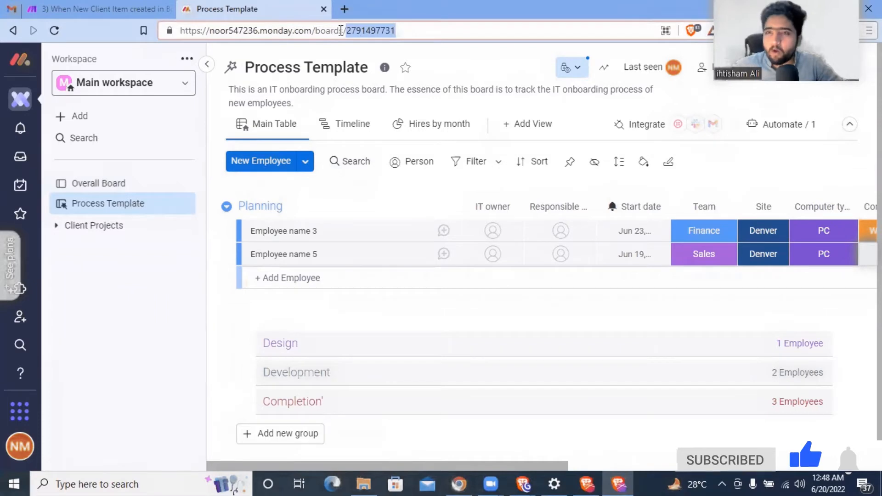
click(80, 184)
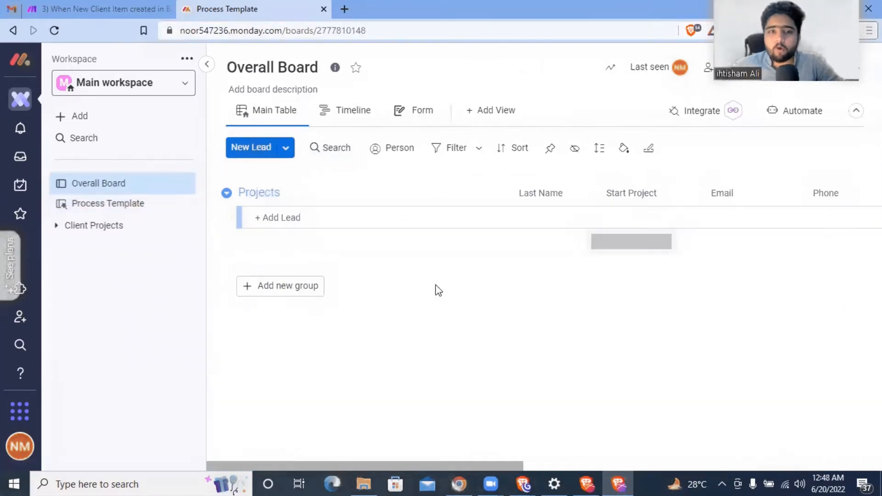
- Scroll the Overall Board's Projects table right to inspect the Link column
click(131, 14)
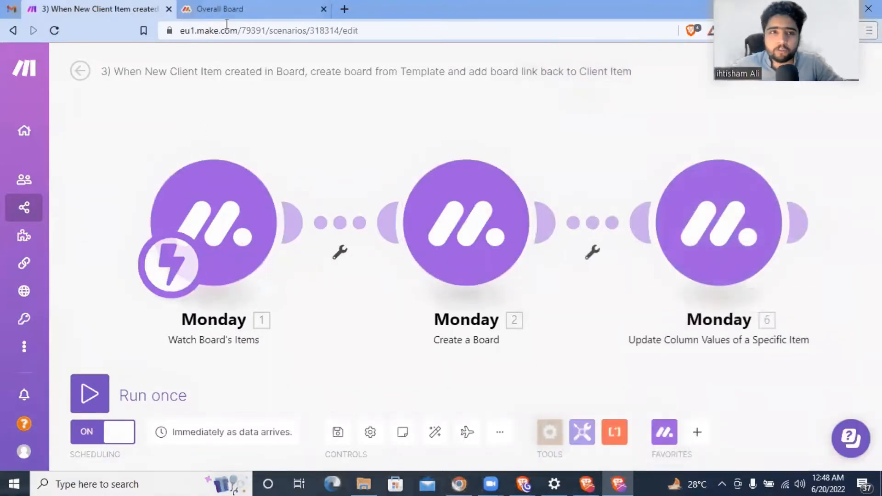
click(215, 9)
click(311, 222)
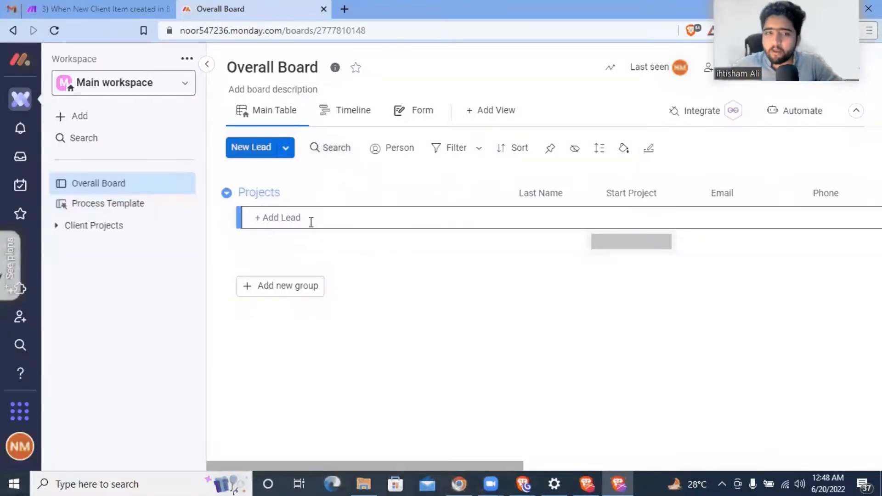
click(95, 8)
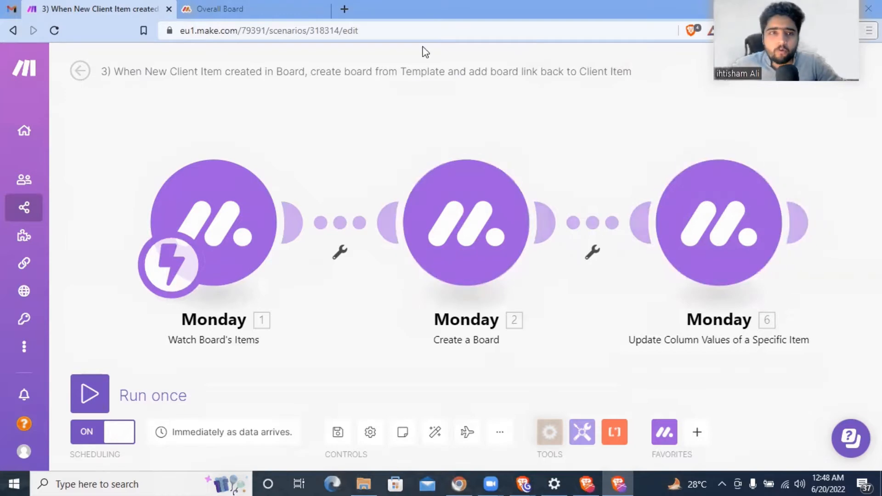
key(ctrl+Tab)
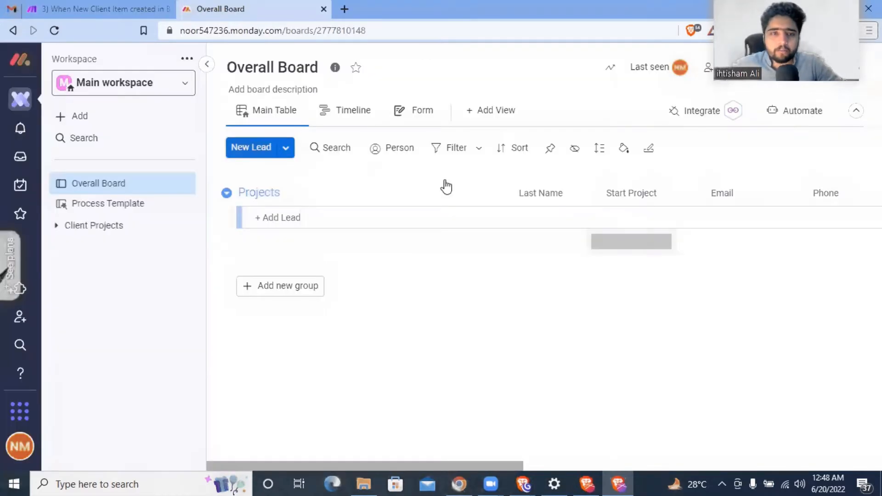
drag(448, 463, 747, 464)
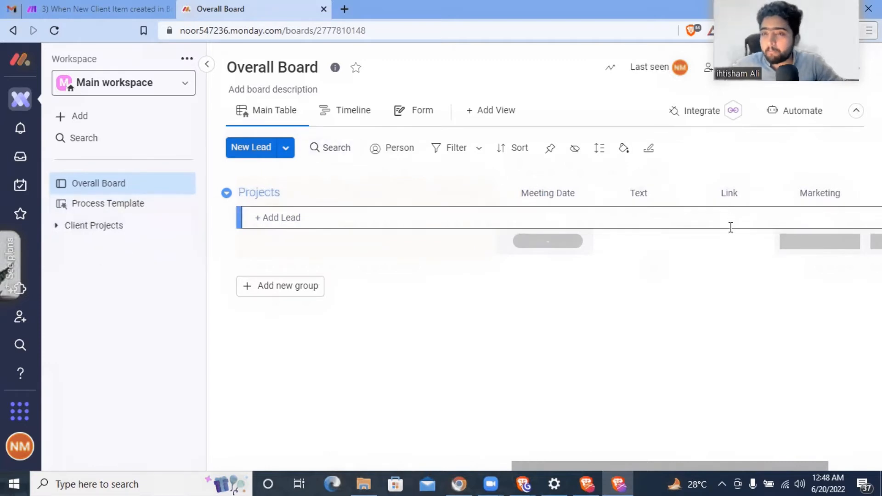
- Review the Update Column Values module's Item ID mapping
click(108, 6)
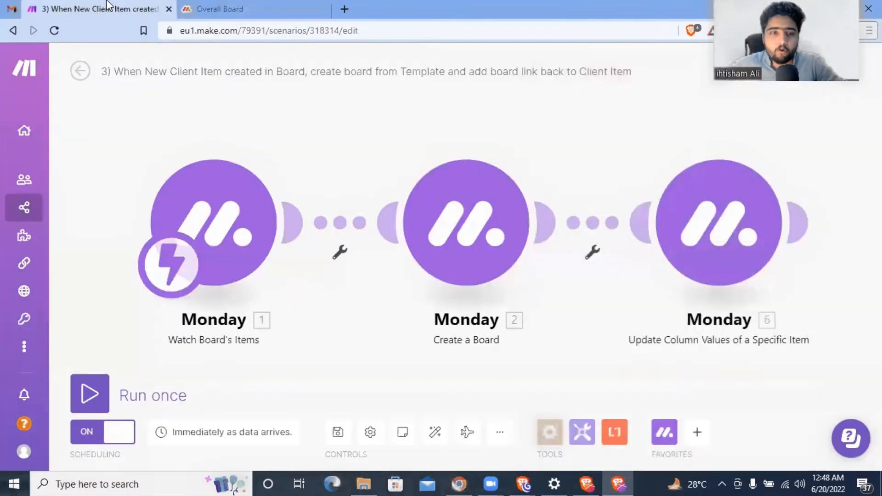
click(730, 234)
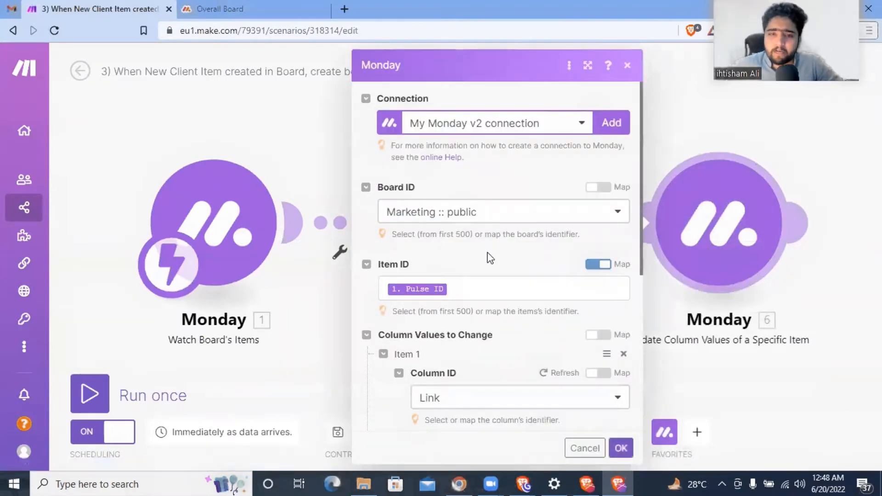
scroll(488, 248, down, 2)
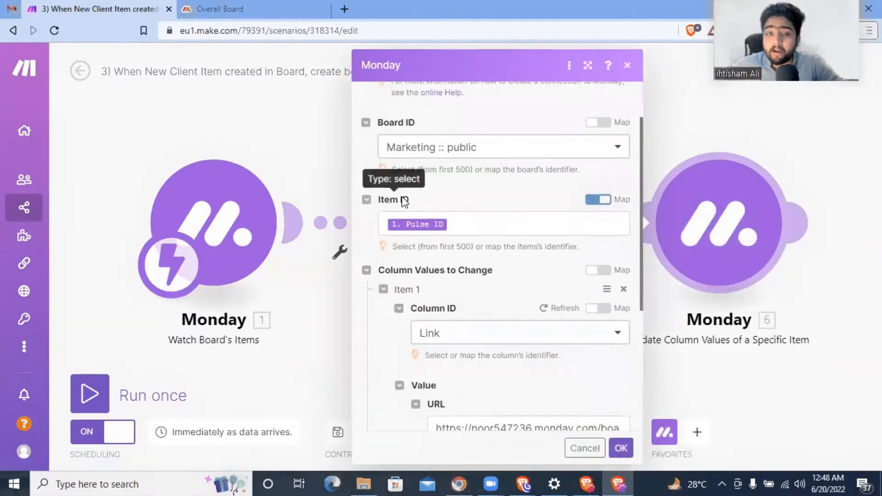
click(330, 172)
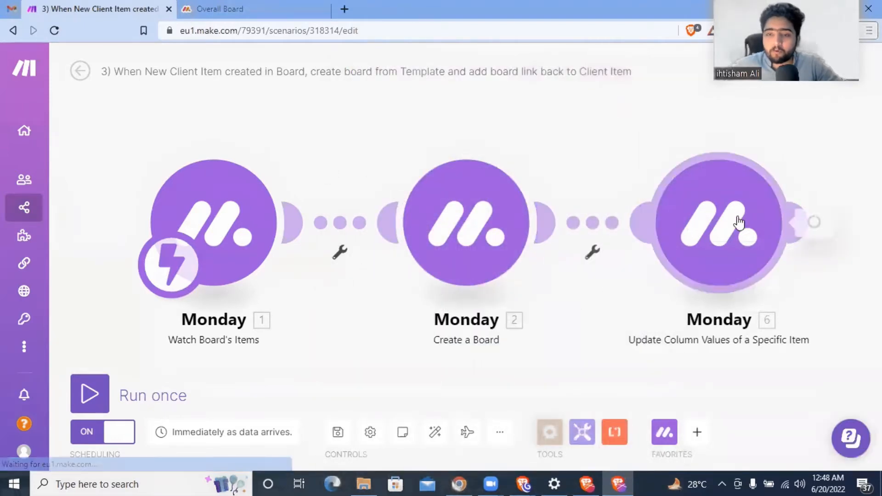
click(737, 223)
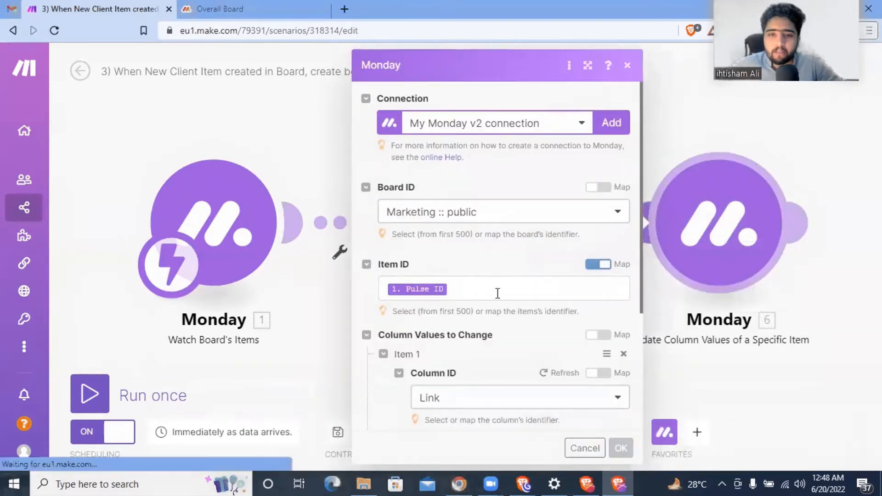
click(496, 291)
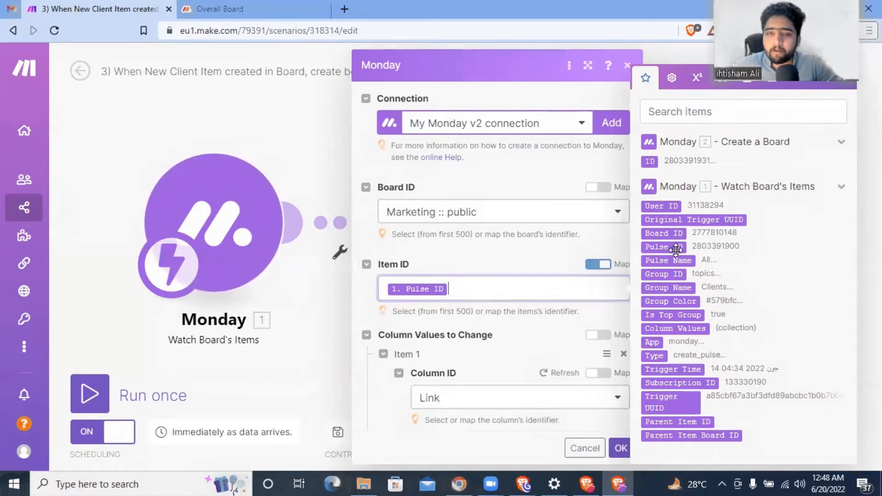
click(521, 261)
- Check the Link mapping against the Create a Board outputs and confirm the module
scroll(539, 273, down, 2)
scroll(540, 273, down, 2)
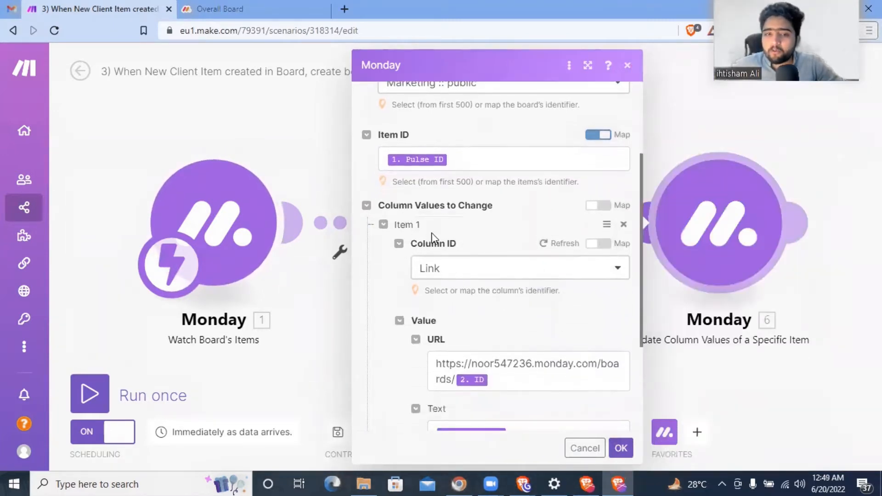
scroll(459, 284, down, 4)
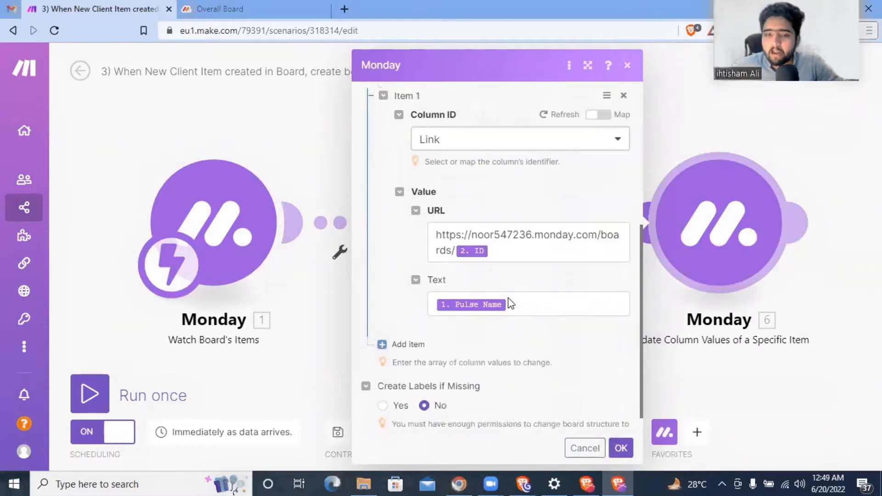
mouse_move(436, 231)
mouse_down()
mouse_move(620, 235)
mouse_move(441, 246)
mouse_up()
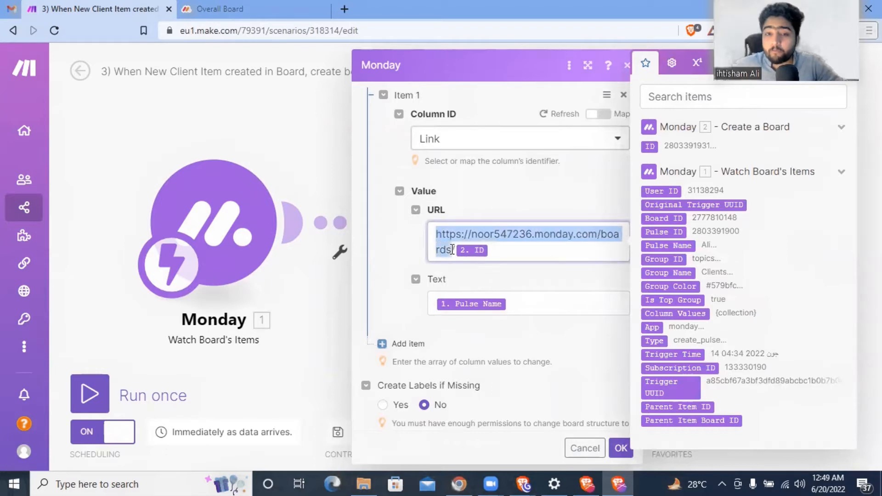
click(520, 248)
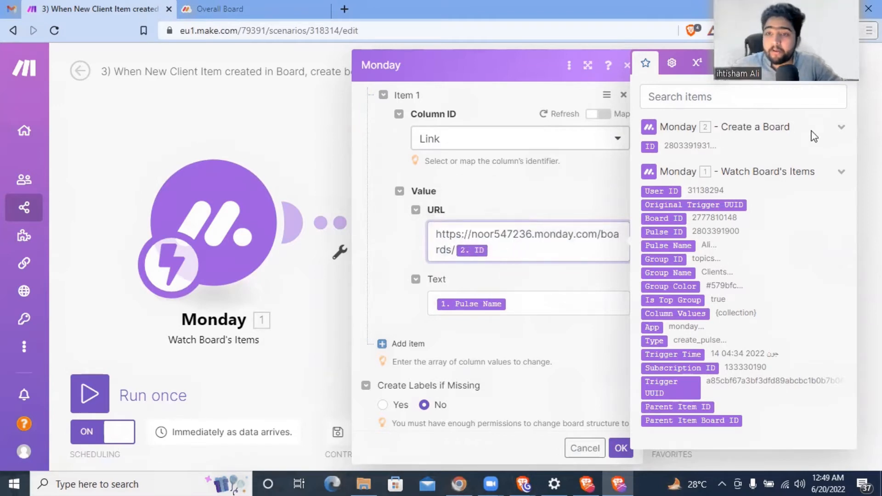
click(841, 129)
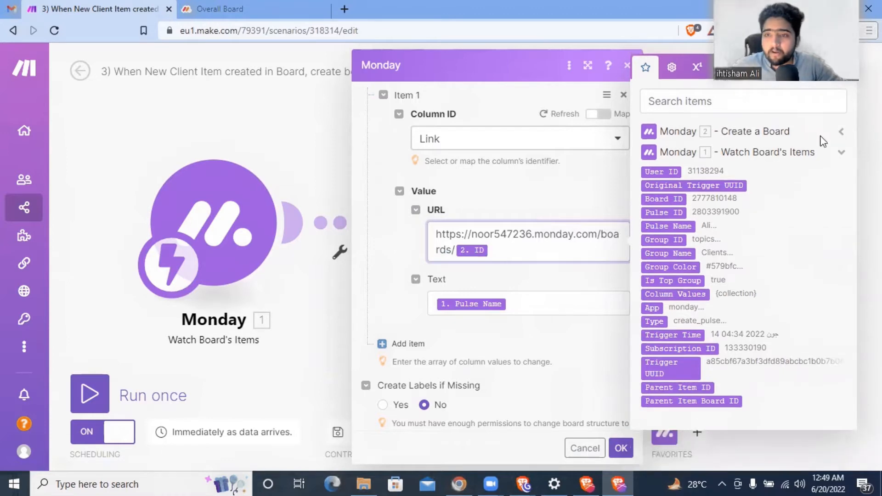
click(841, 133)
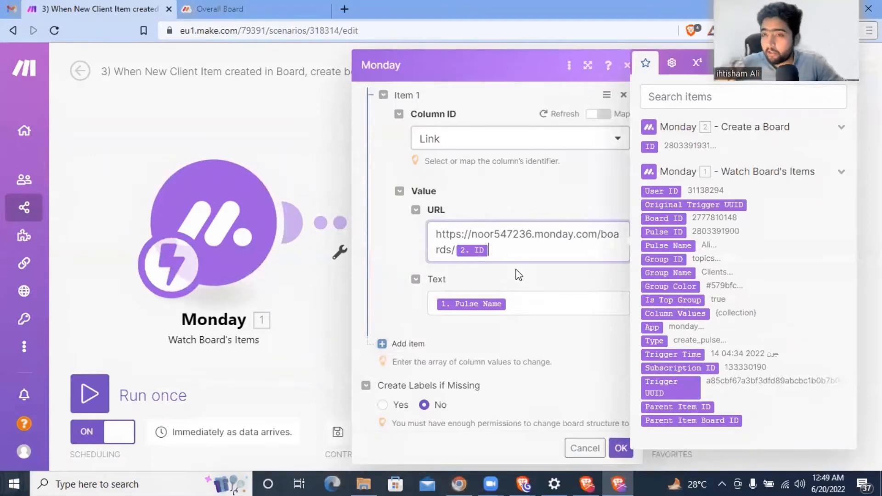
click(552, 199)
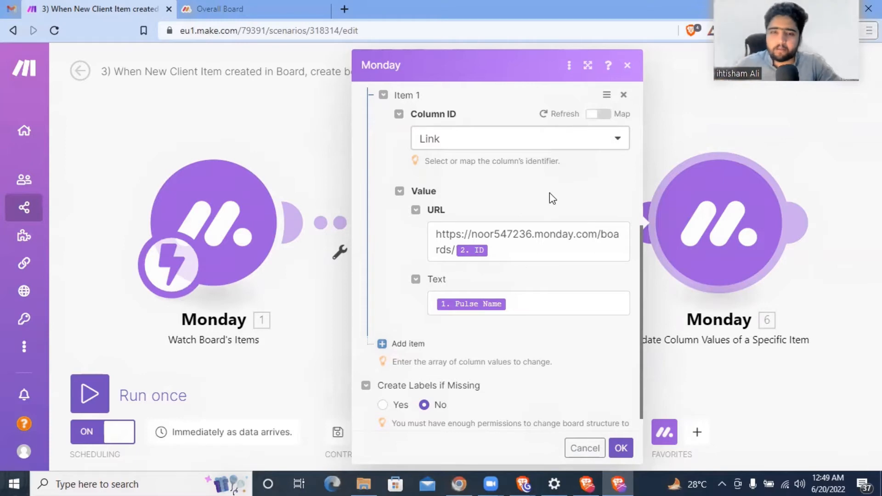
click(626, 66)
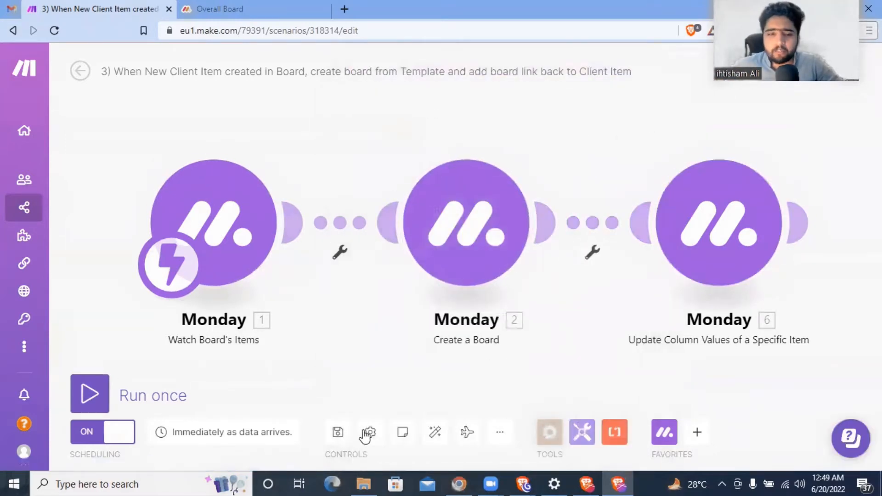
- Save the scenario and return to the monday.com Overall Board
click(85, 80)
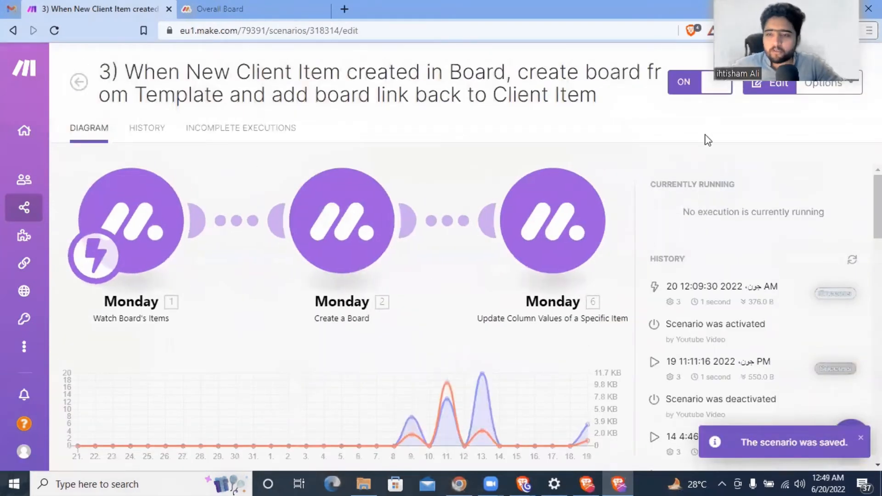
scroll(741, 281, down, 3)
scroll(737, 280, up, 3)
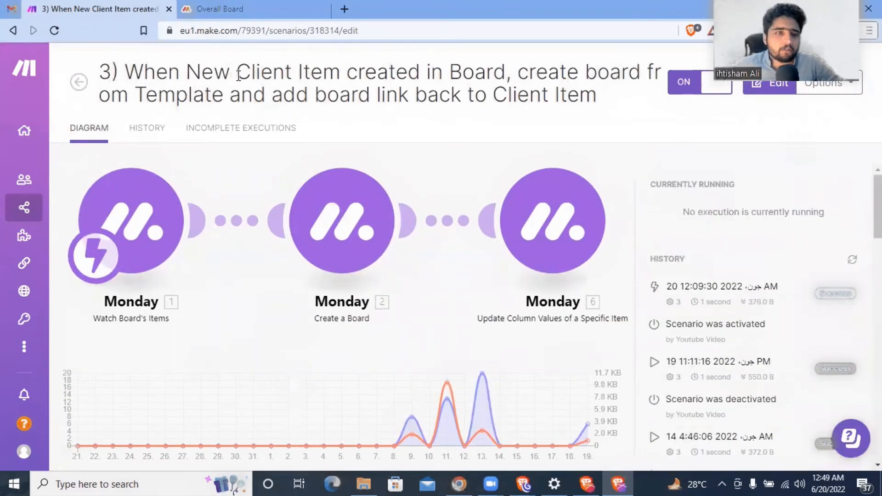
click(184, 10)
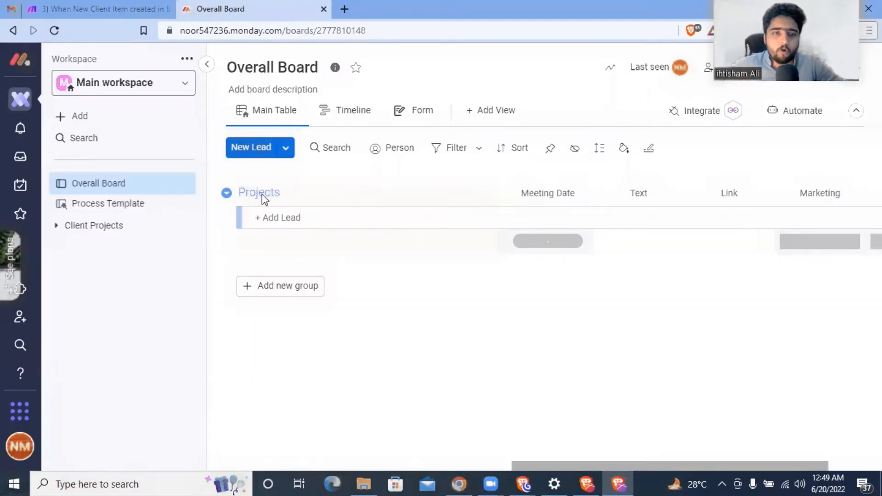
- Add a lead named 'Abc' to the Projects group
click(273, 215)
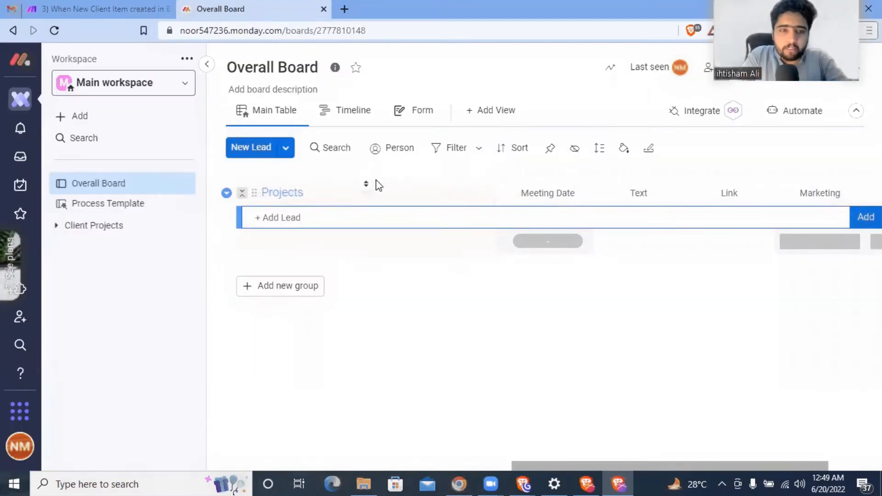
text(C)
key(BackSpace)
text(Abc)
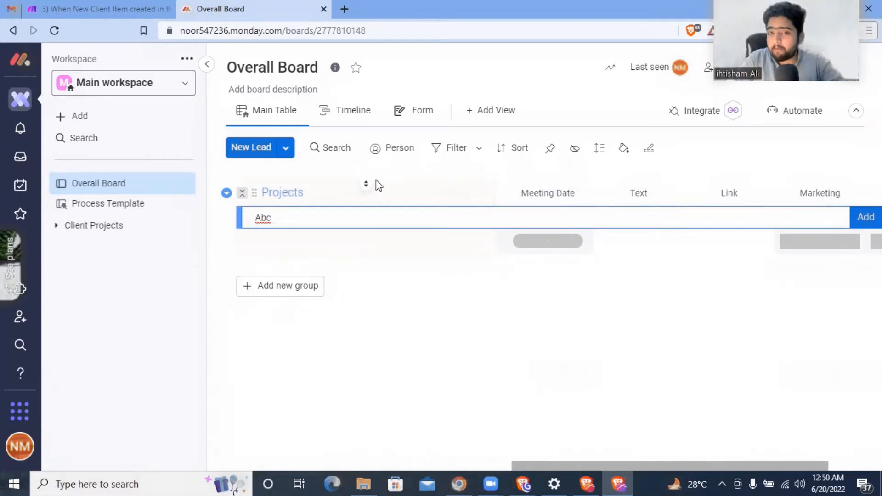
key(Return)
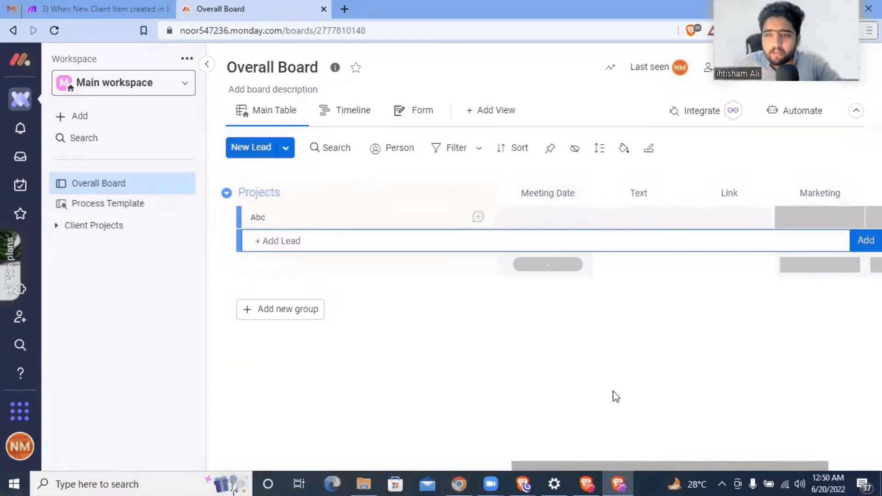
drag(593, 465, 211, 460)
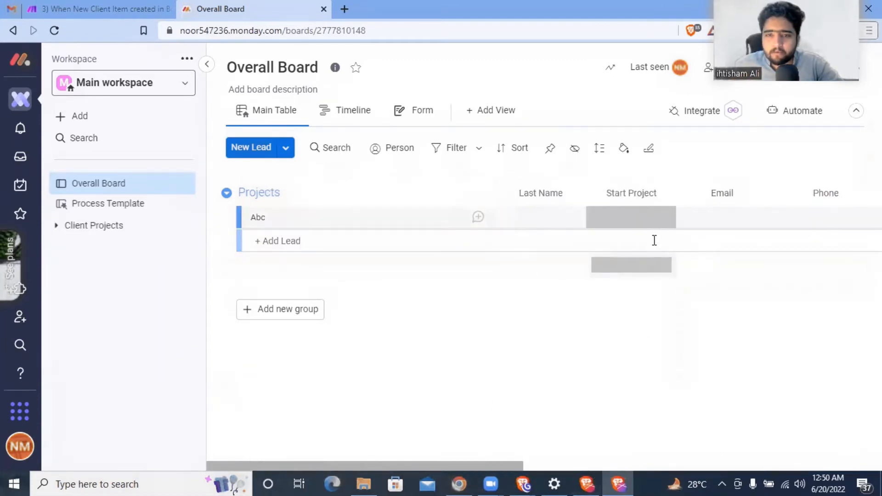
- Give lead Abc the last name Xyz and a contact e-mail, leaving phone empty
click(547, 218)
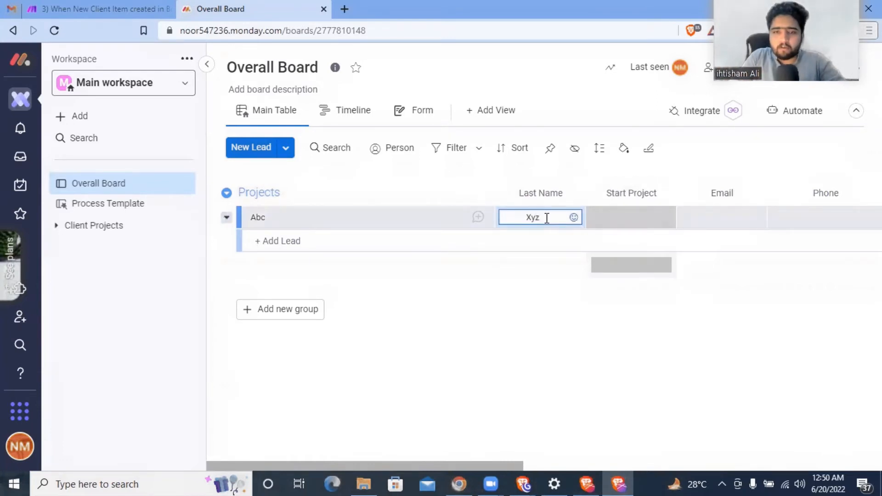
key(Return)
click(715, 221)
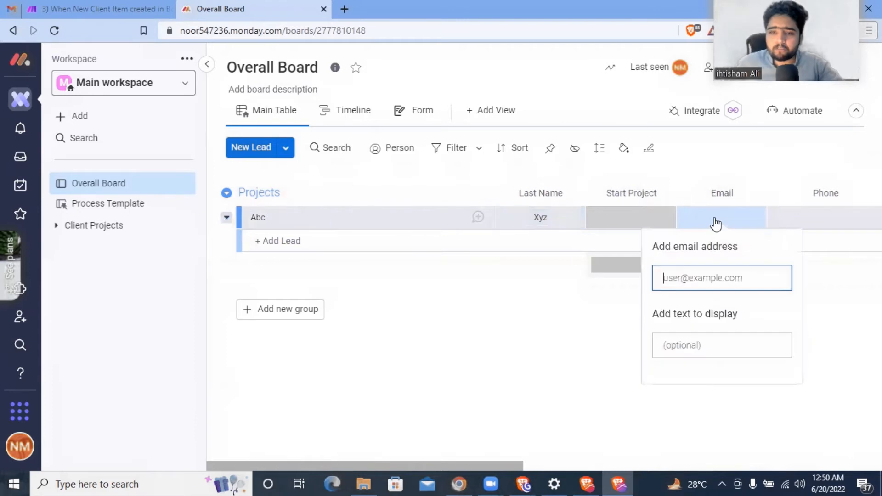
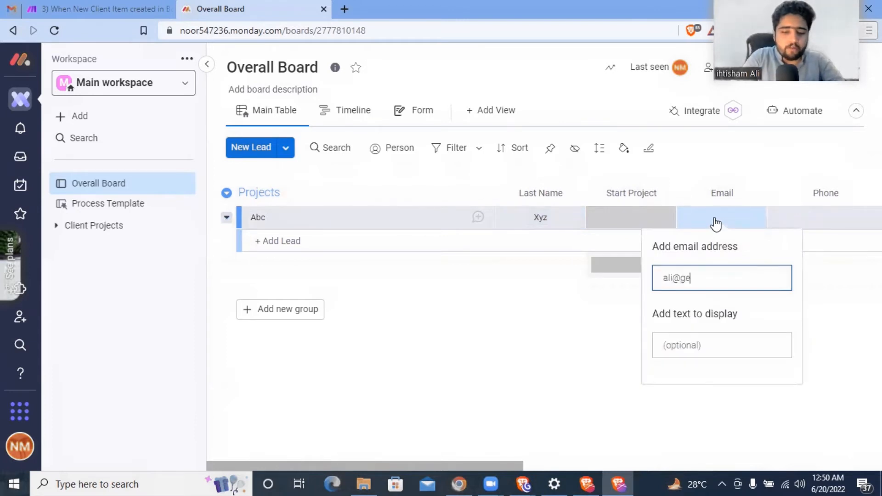
key(Return)
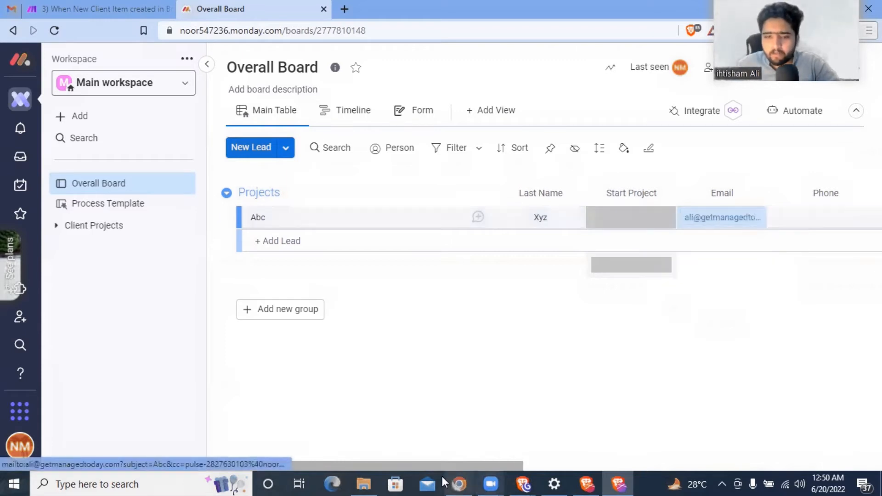
drag(447, 466, 553, 455)
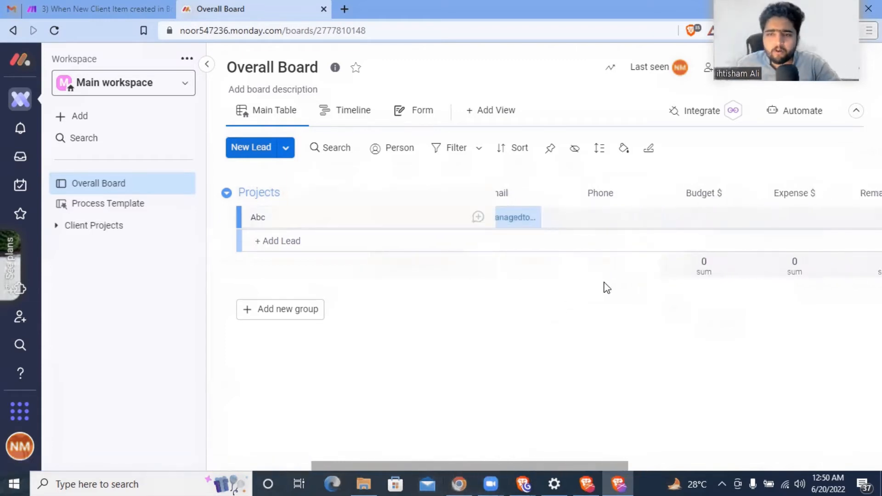
click(585, 219)
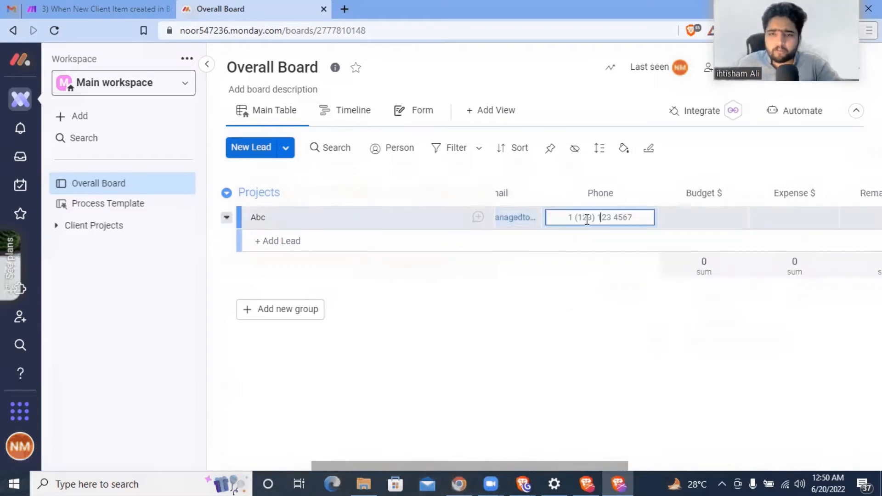
click(568, 309)
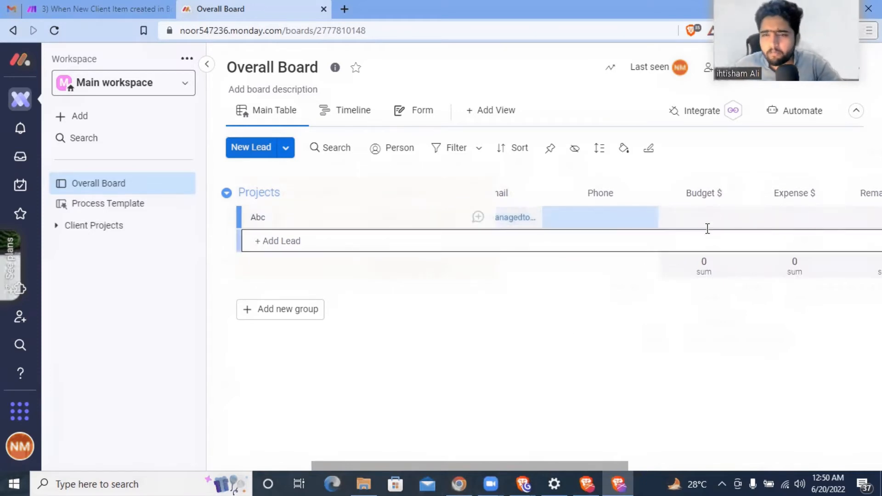
click(712, 220)
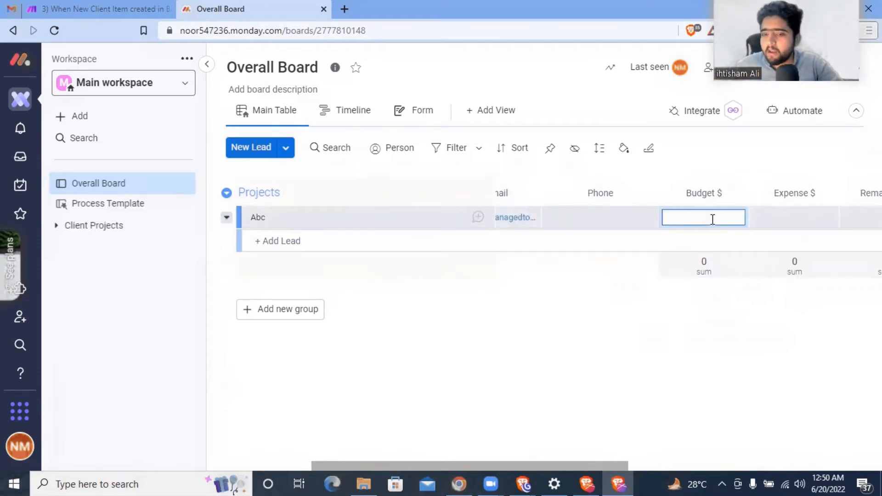
- Set lead Abc's budget to $10,000, with the Budget column shown in dollars
drag(535, 466, 569, 303)
click(571, 218)
text(100)
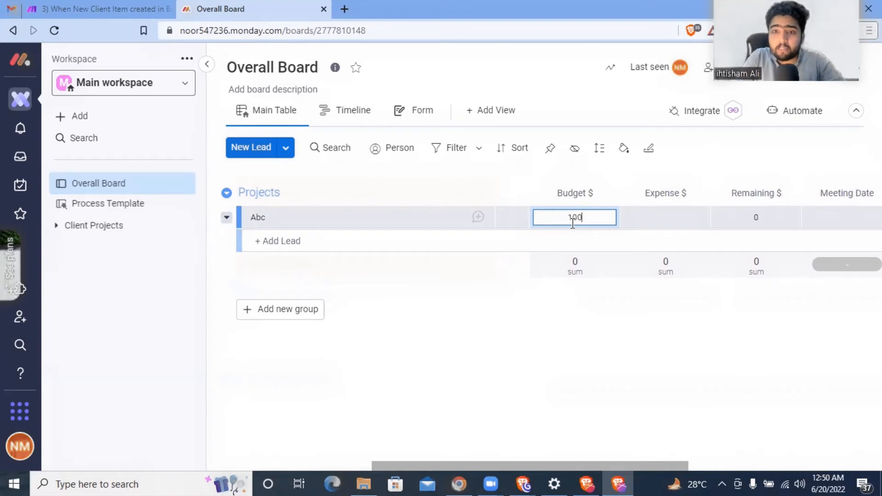
text(00)
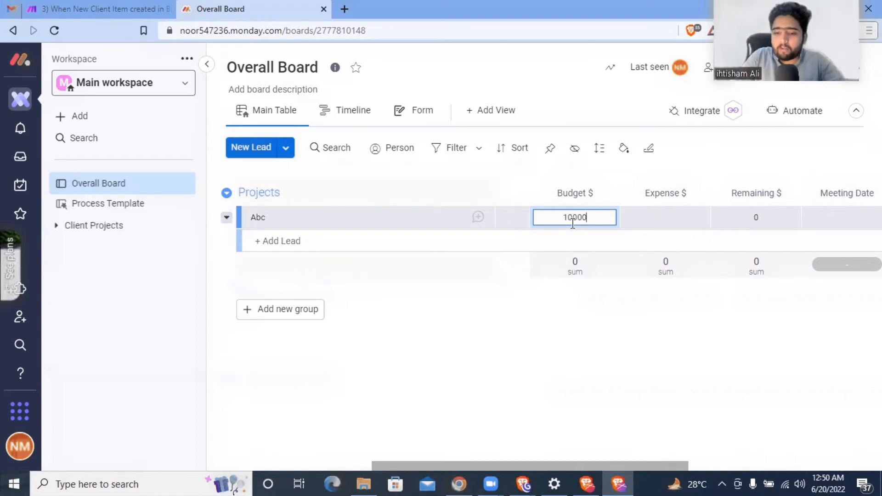
key(Return)
click(567, 268)
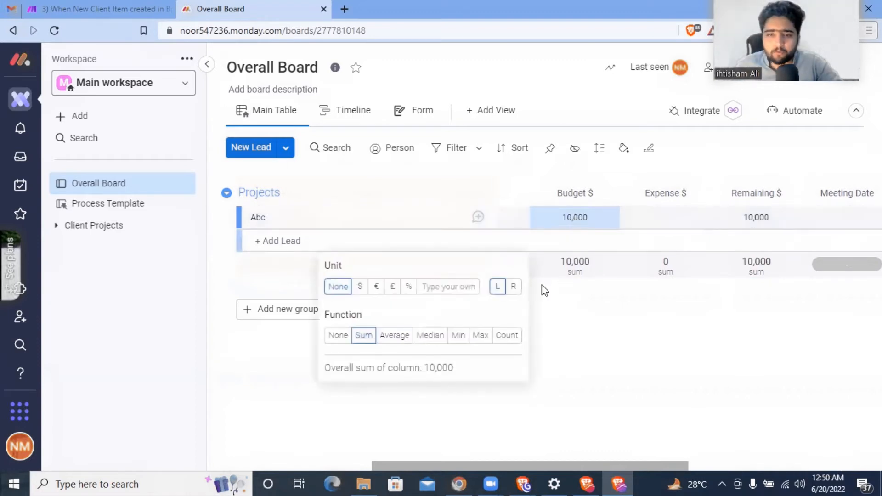
click(360, 287)
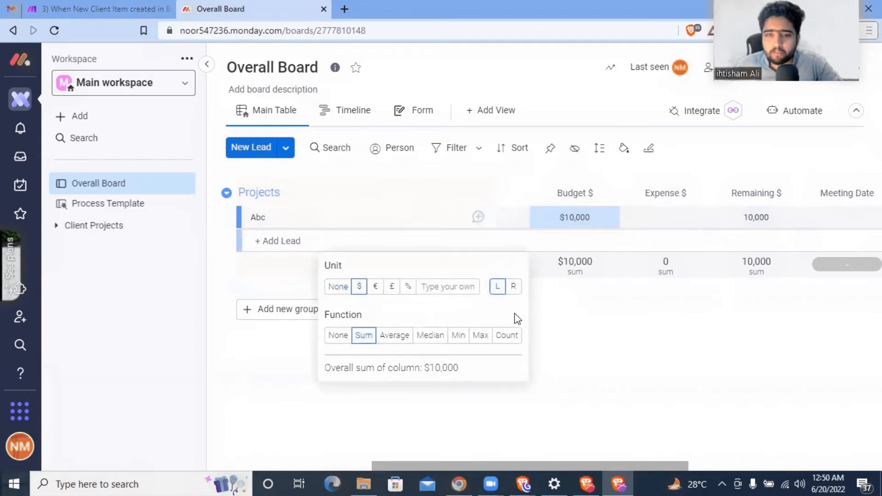
click(591, 312)
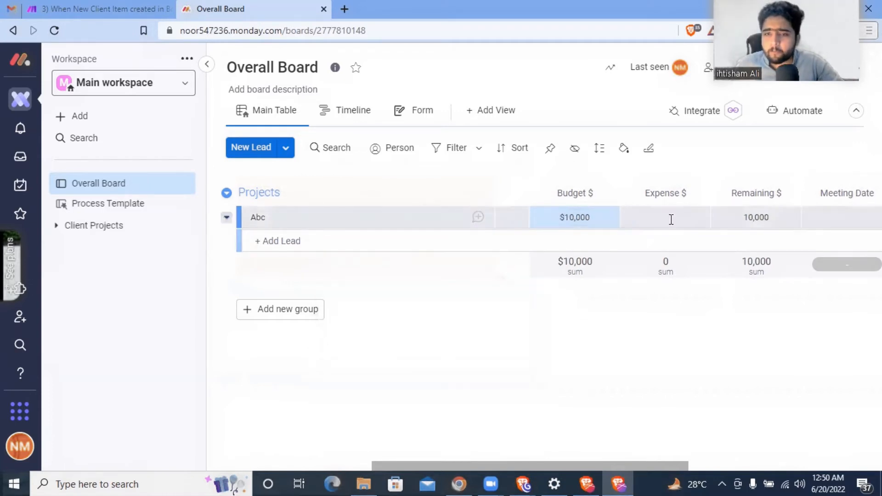
- Enter an expense of 5,750 for lead Abc
click(670, 218)
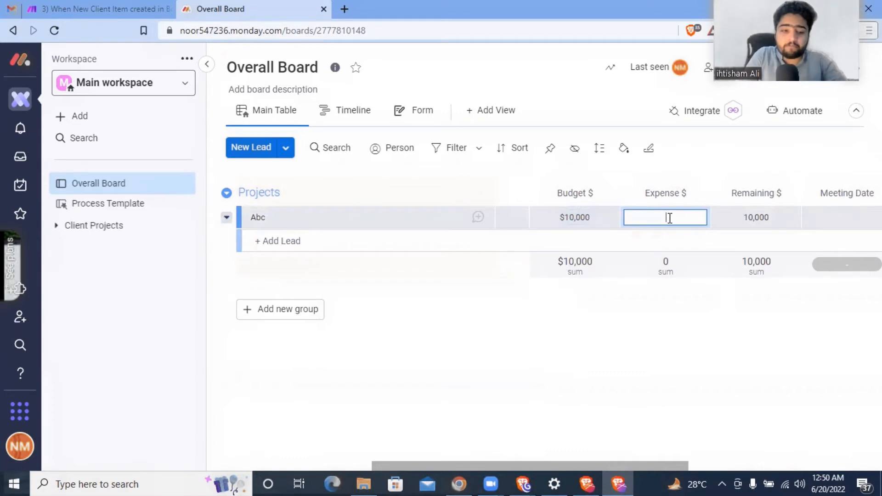
text(575000)
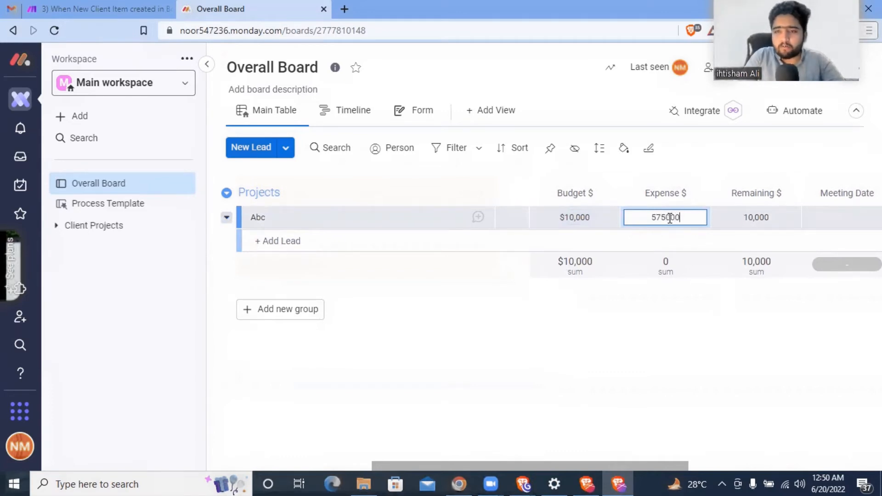
key(Return)
click(669, 218)
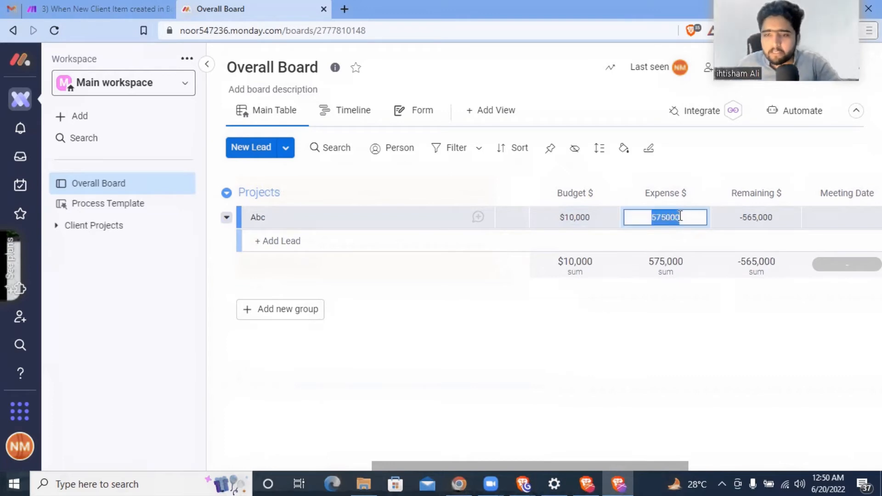
click(687, 213)
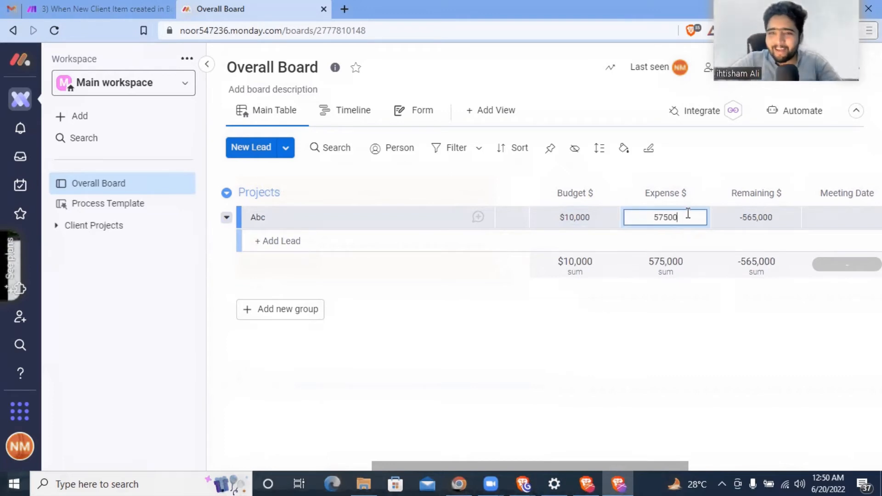
key(Return)
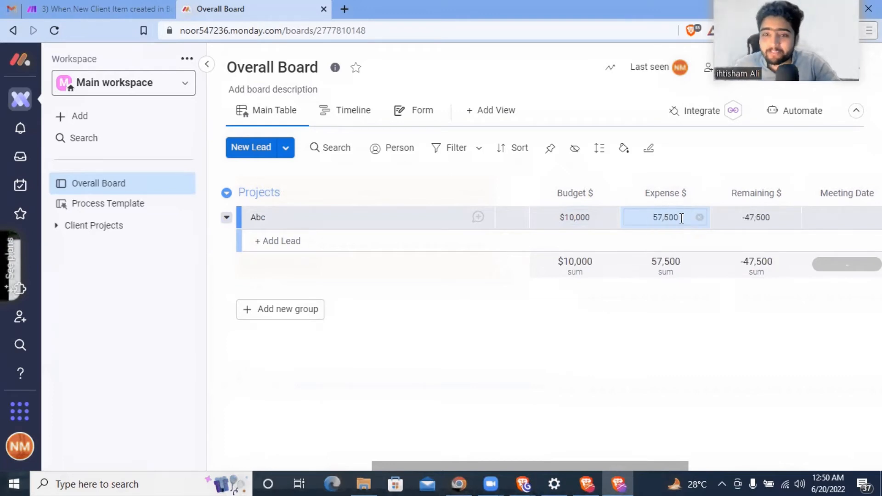
click(681, 218)
click(681, 218)
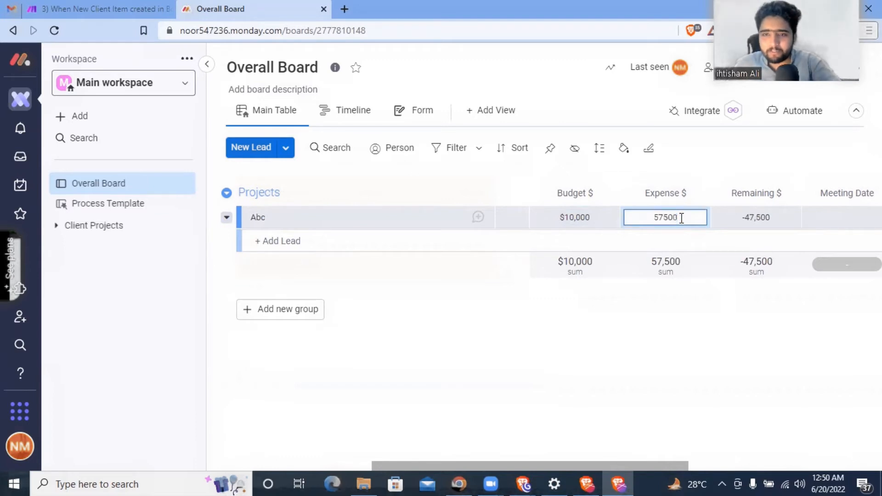
click(684, 315)
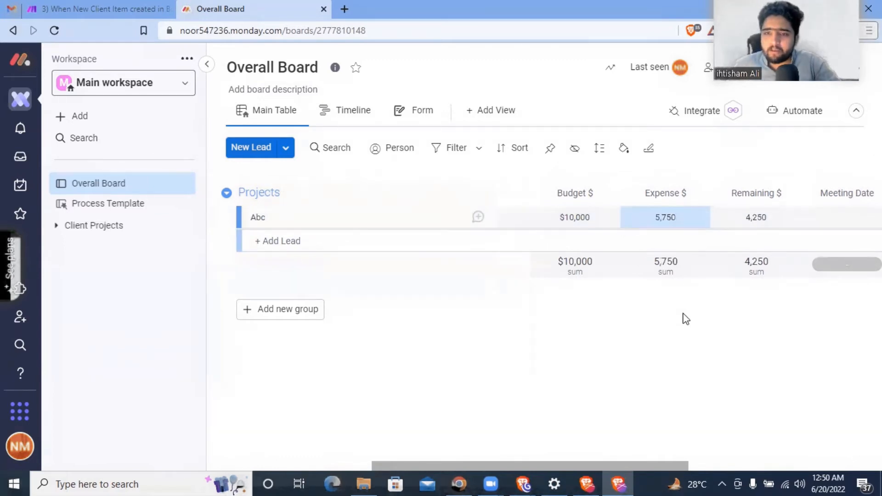
- Show the Expense and Remaining totals in dollars, leaving $4,250 remaining
click(663, 276)
click(451, 287)
click(780, 297)
click(758, 266)
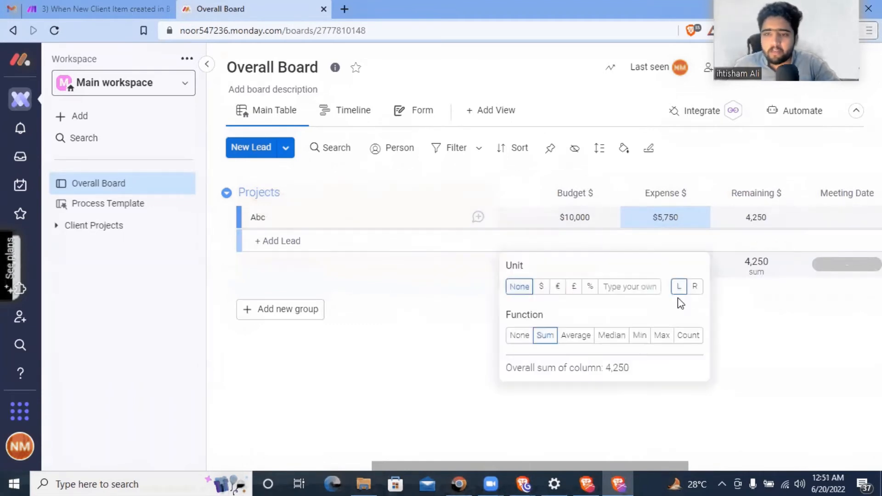
click(538, 287)
click(744, 216)
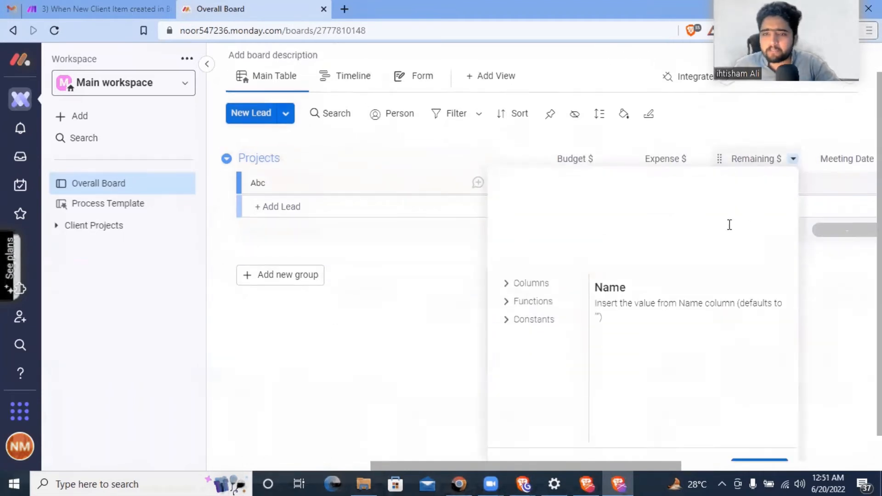
click(441, 323)
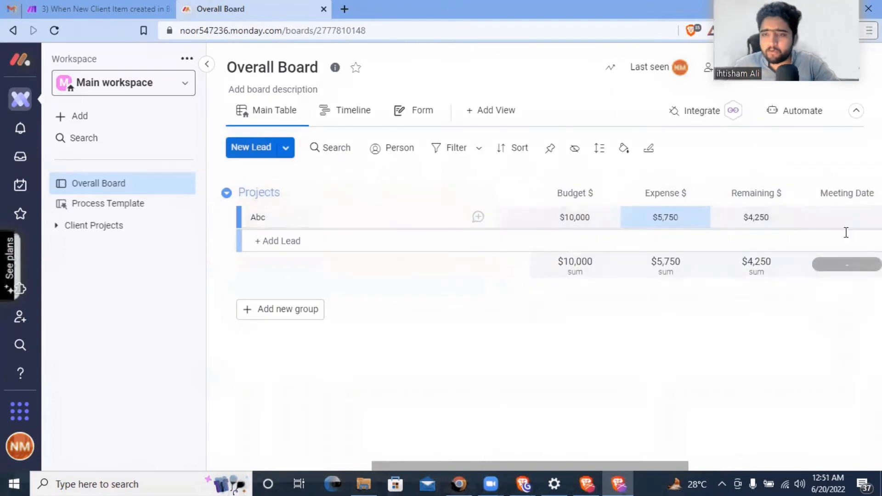
- Set lead Abc's Meeting Date to June 23, 2022, and briefly check the Make scenario
drag(511, 463, 600, 463)
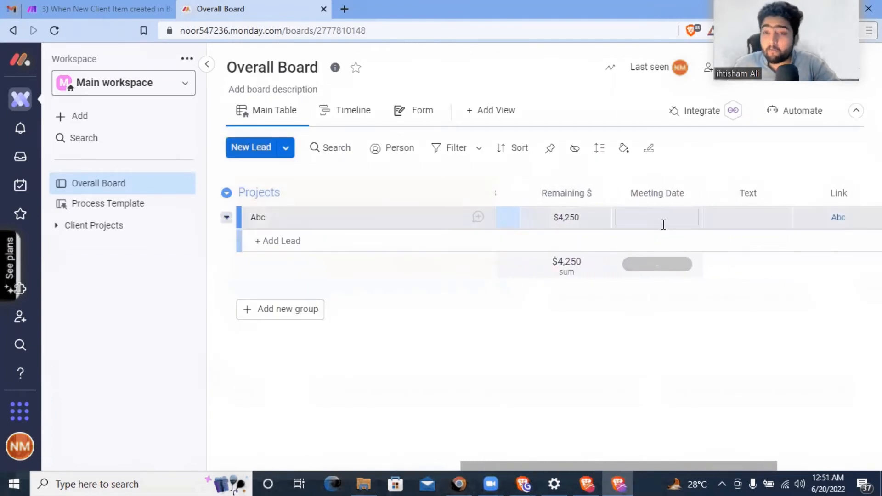
click(661, 215)
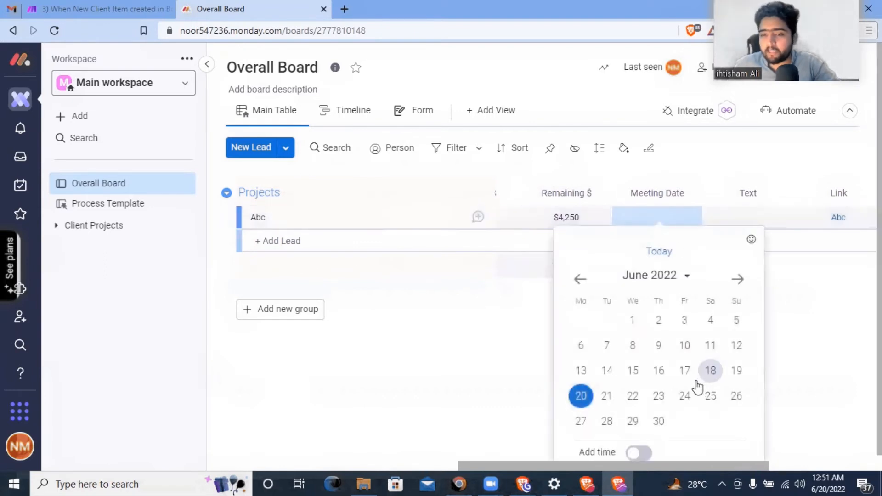
click(658, 397)
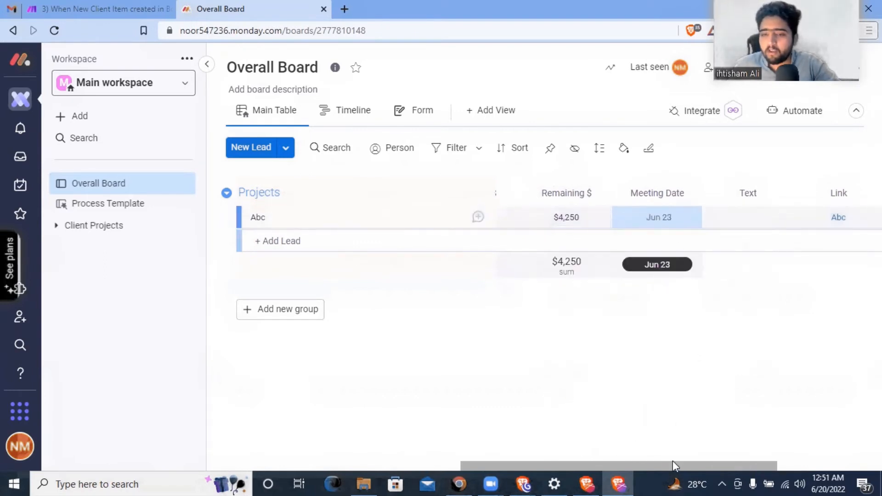
drag(691, 464, 773, 464)
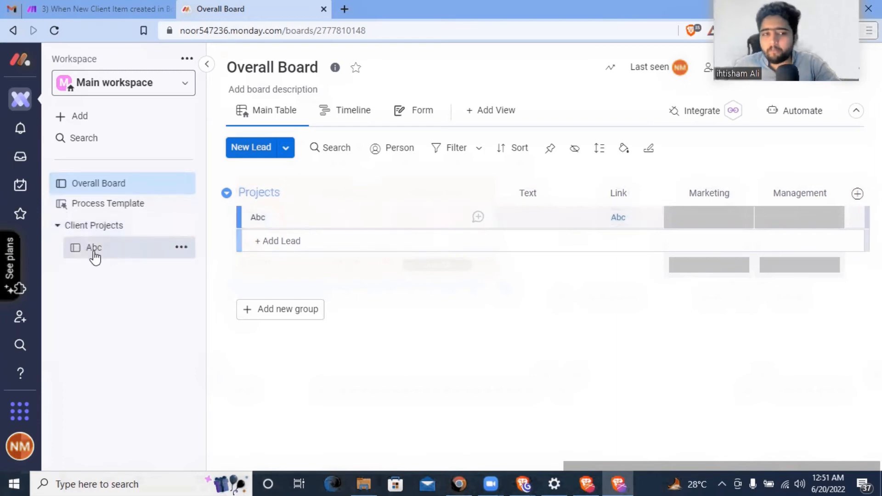
click(101, 10)
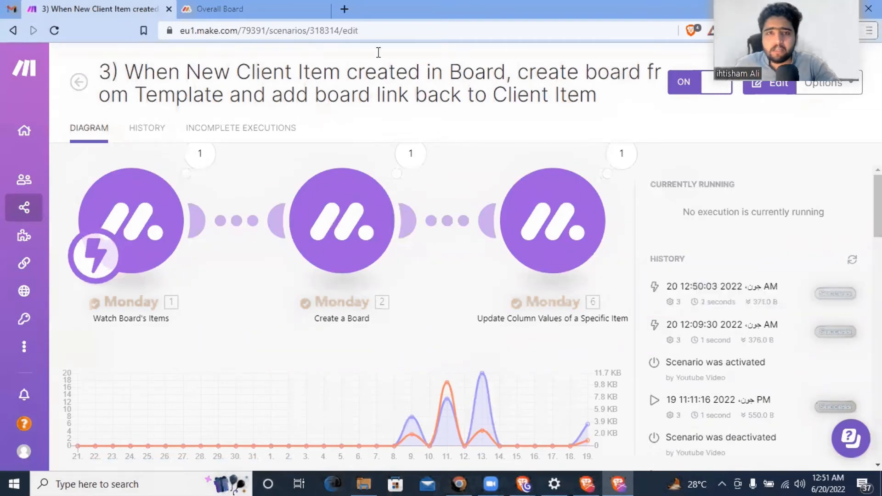
click(257, 10)
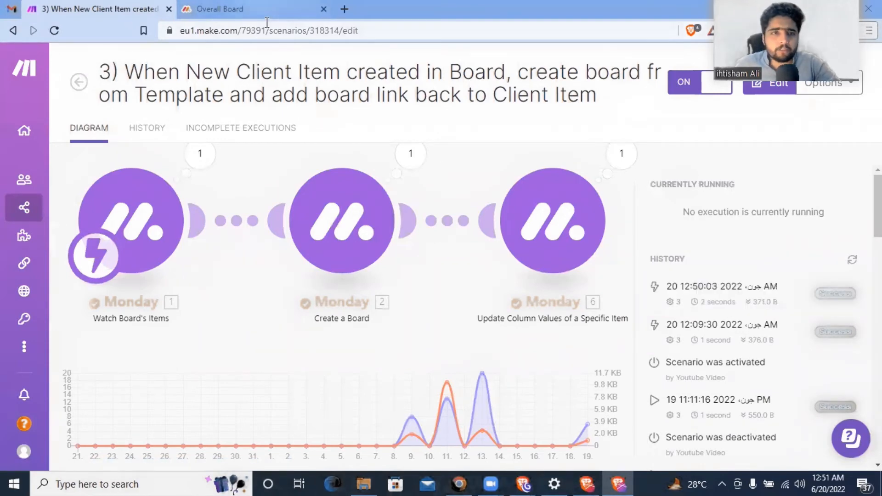
- Open the new Abc board under Client Projects, collapse all its groups, then view Process Template
click(92, 250)
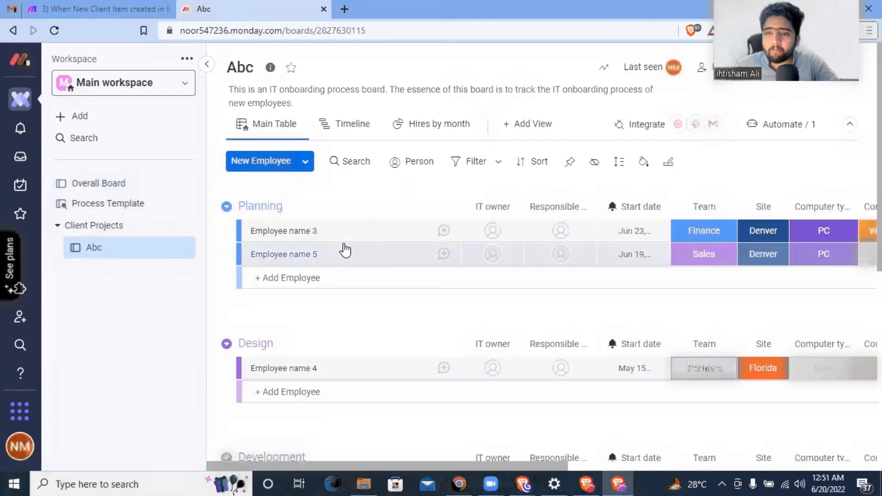
scroll(387, 241, down, 1)
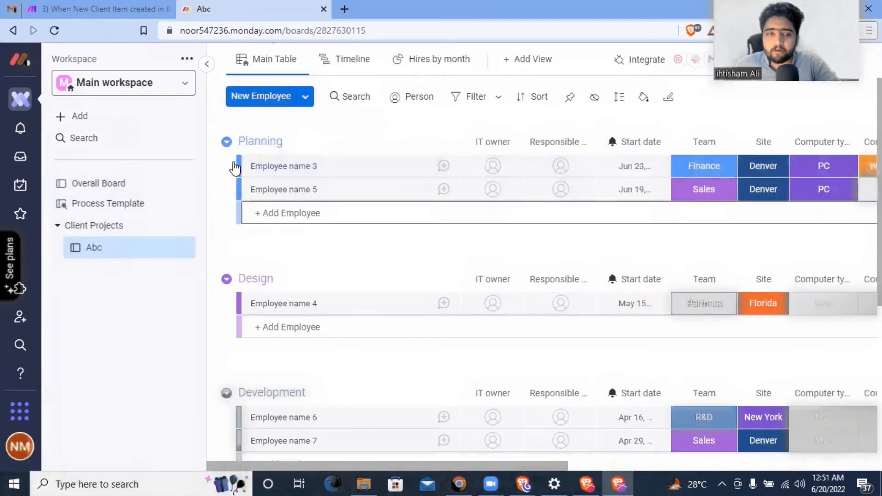
click(225, 143)
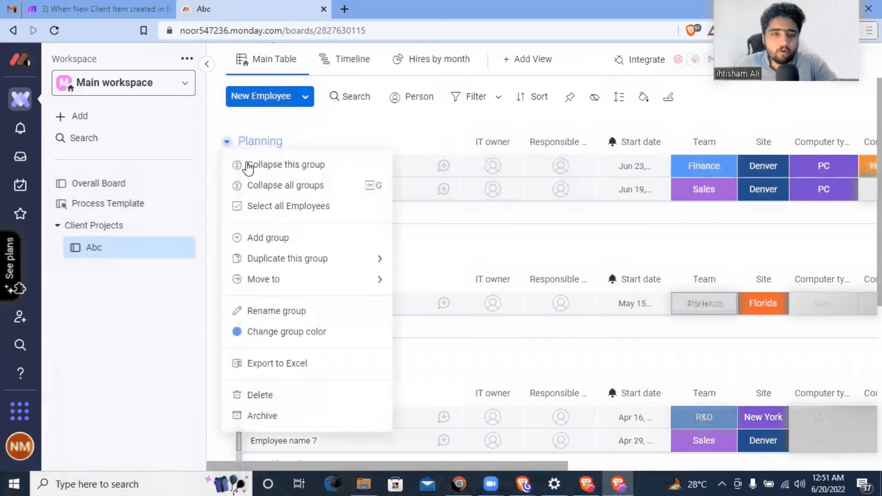
click(252, 185)
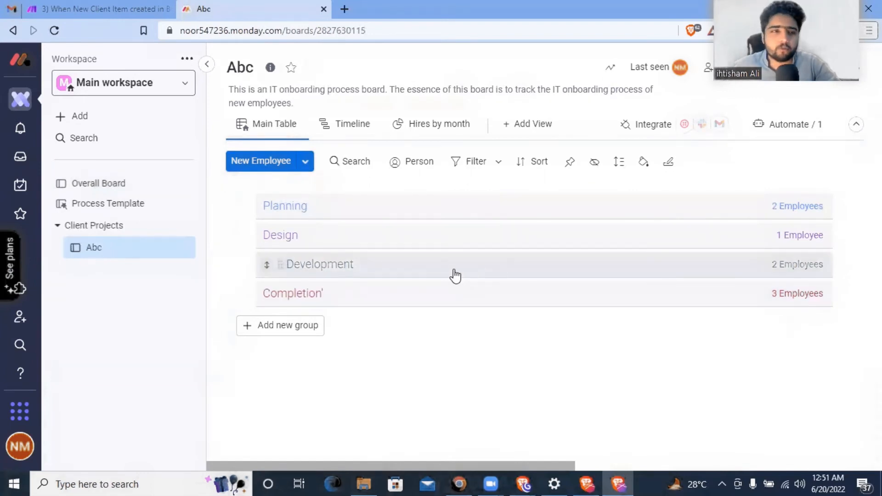
click(105, 202)
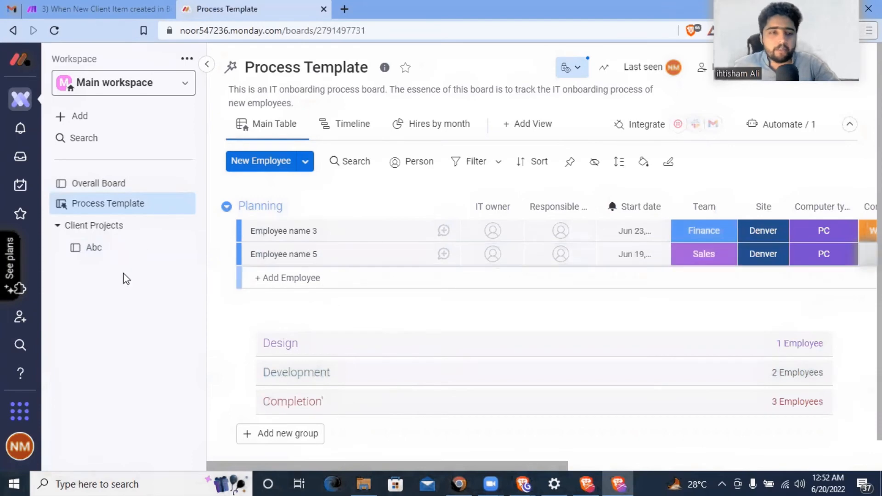
- Show lead Abc's Link to the Abc board on the Overall Board
click(107, 184)
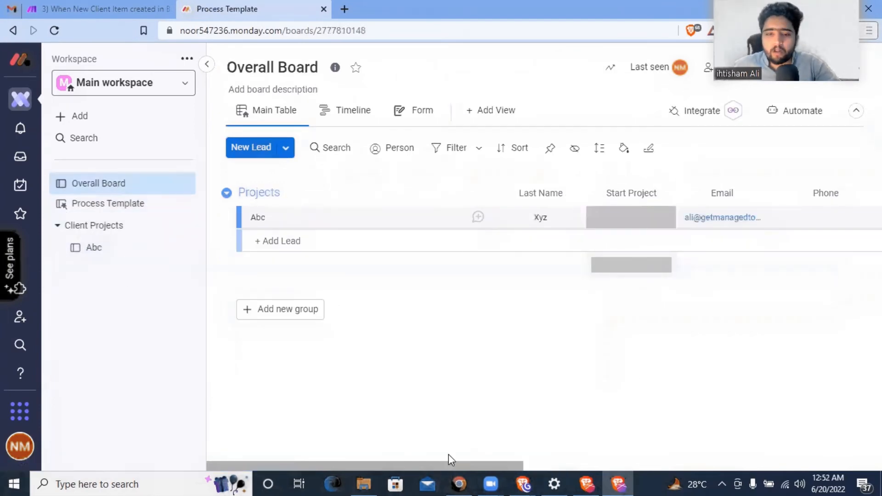
drag(442, 465, 712, 457)
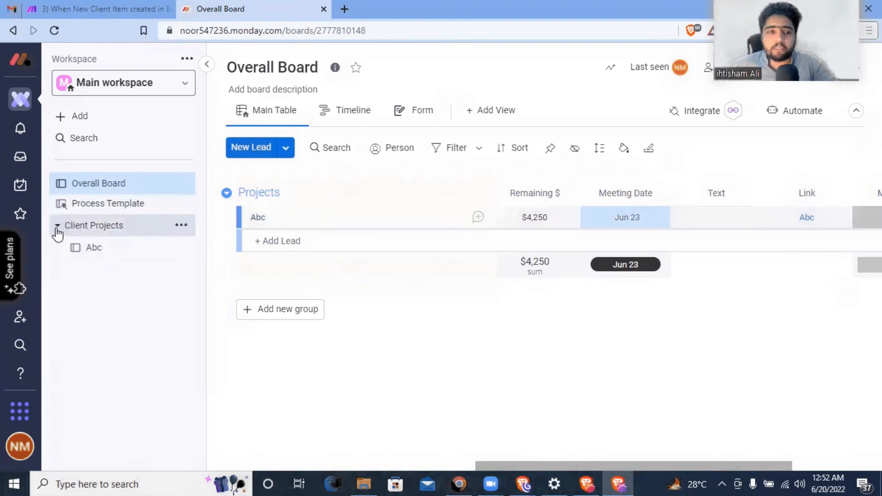
- Follow lead Abc's link to its board and expand Planning, showing Employee name 3 and 5
click(806, 219)
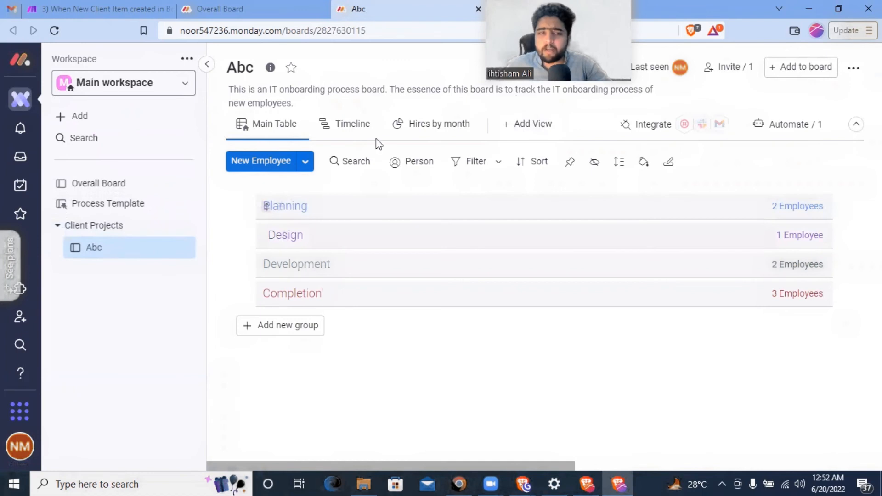
click(278, 206)
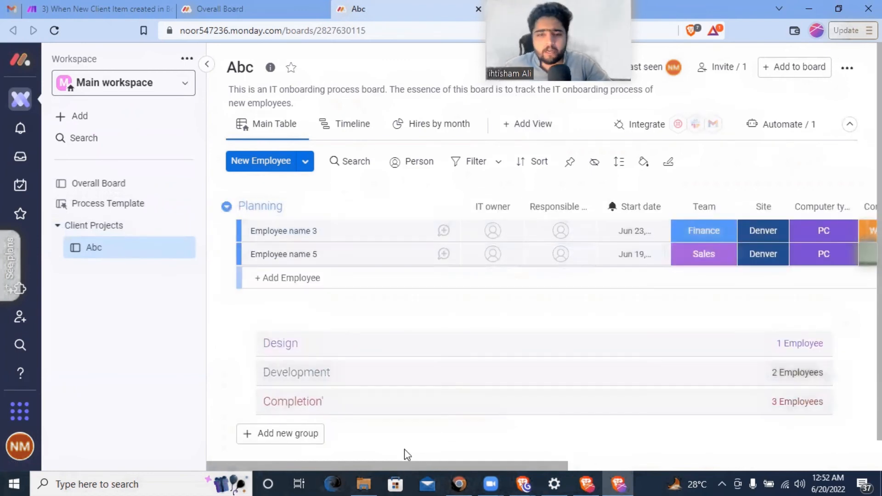
drag(447, 464, 423, 451)
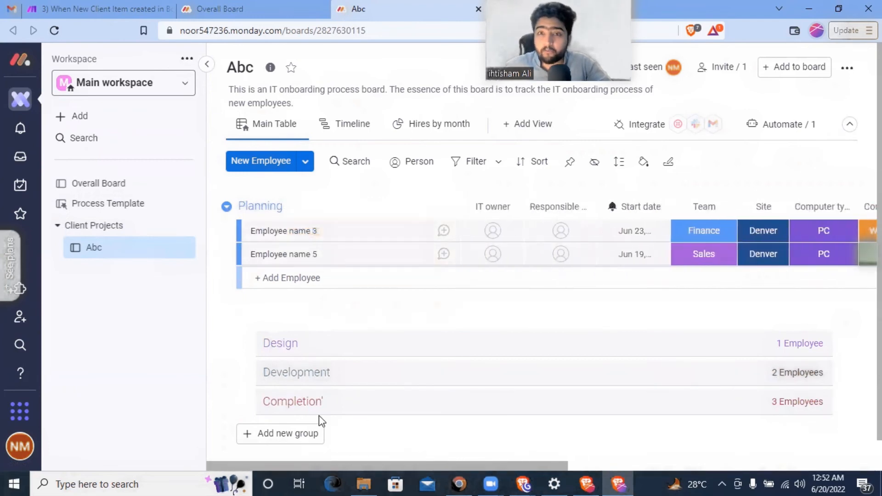